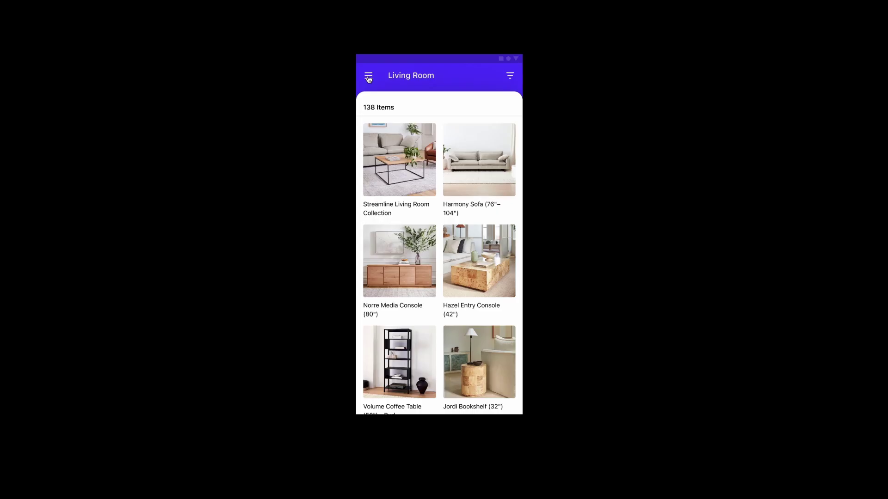
- Preview the finished backdrop prototype by switching from Living Room to the Bedroom category and back to Living Room
left_click(368, 76)
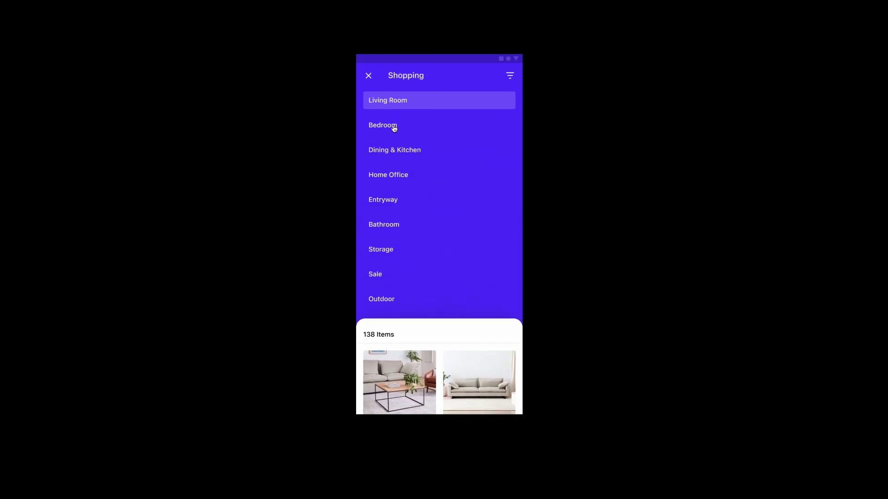
left_click(394, 126)
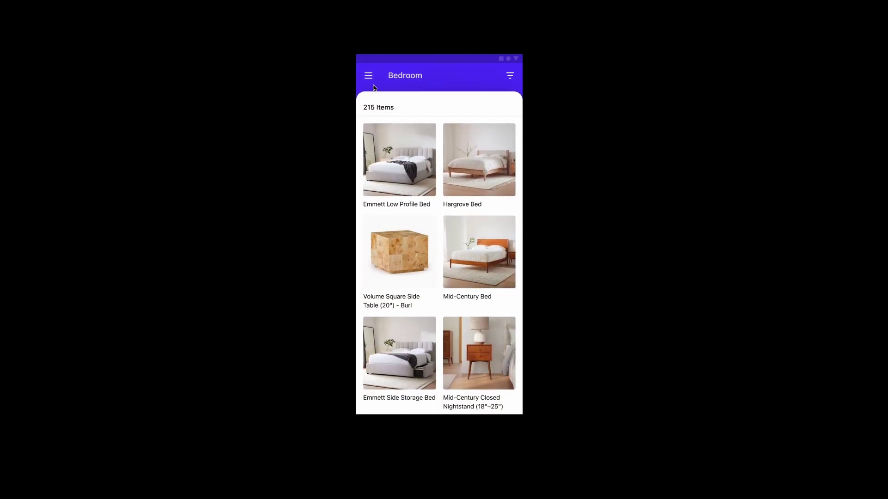
left_click(369, 76)
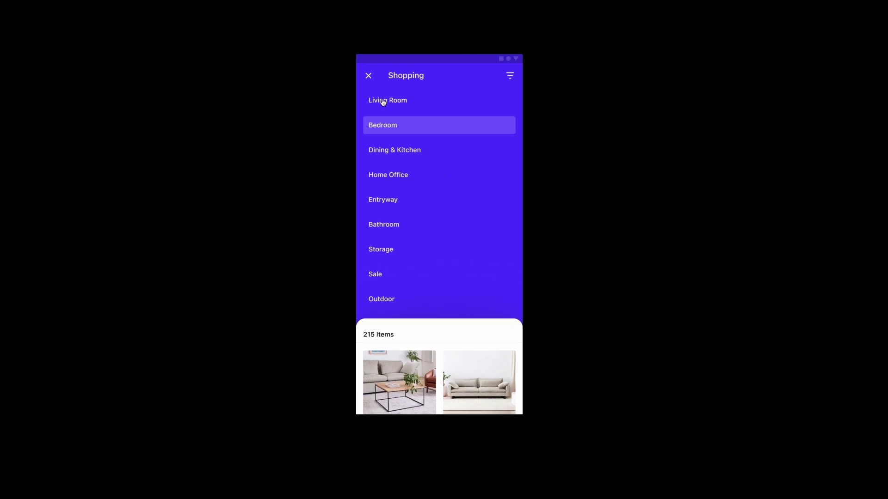
left_click(383, 102)
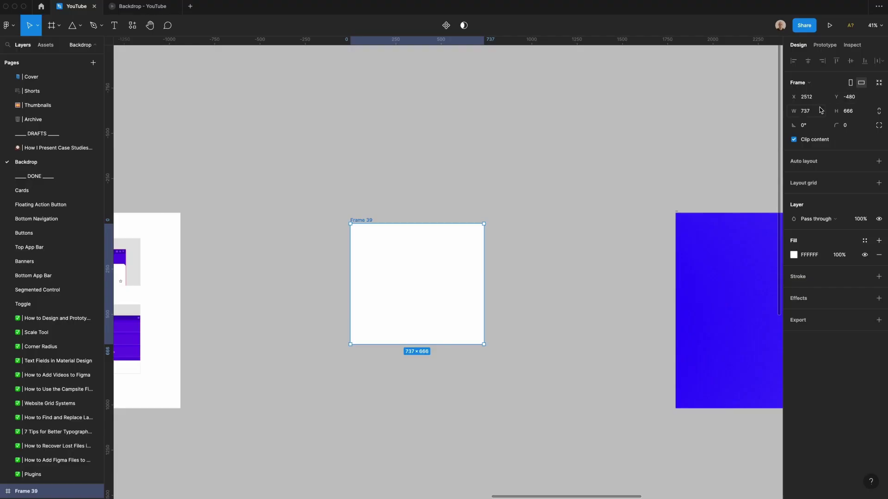
- Resize the new empty frame to 375 wide by 812 high
left_click(806, 110)
type("375")
key("Tab")
type("812")
key("Return")
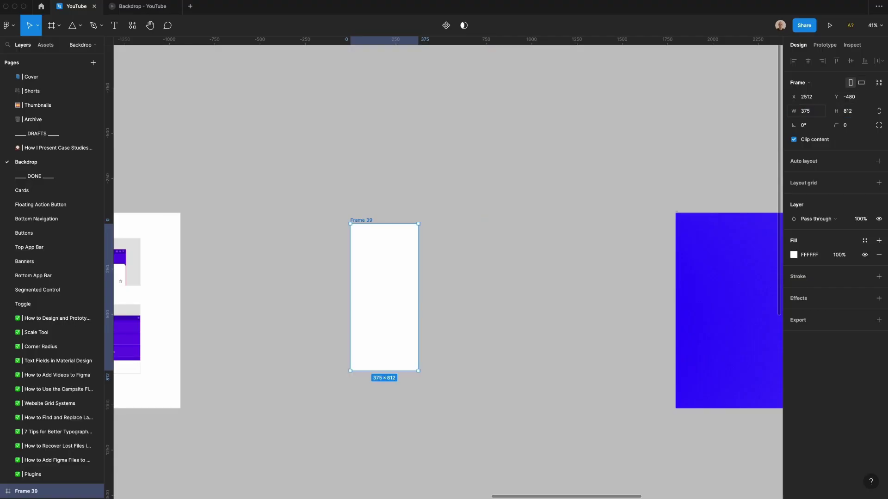
- Place the Android Bar component at the frame's top-left corner and the Top Bar component directly beneath it
left_click(281, 165)
key("z")
left_click_drag(282, 165, 483, 423)
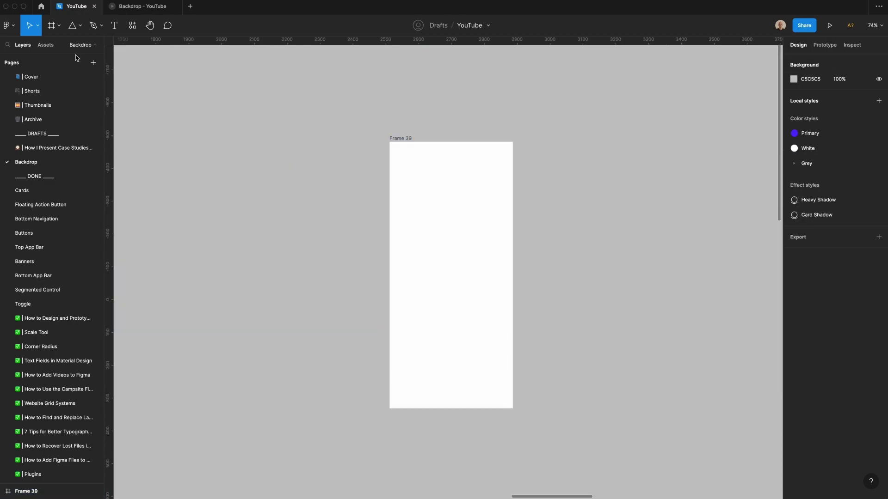
left_click(50, 45)
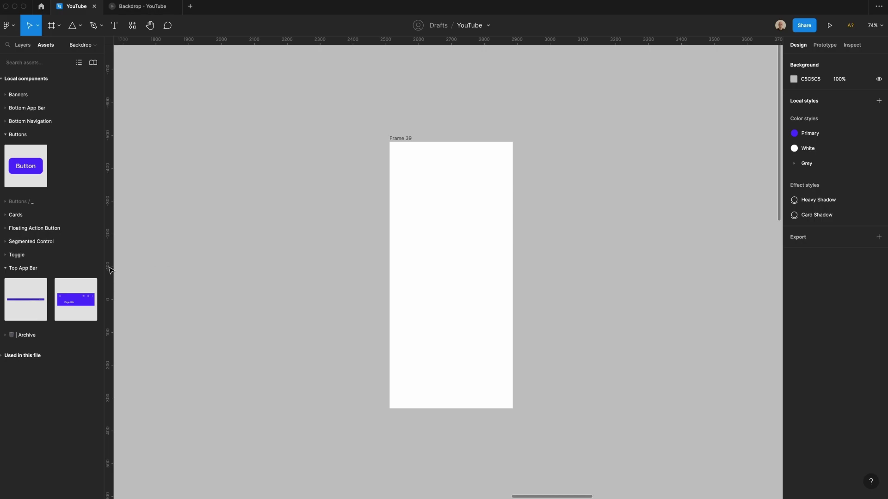
left_click_drag(40, 300, 435, 172)
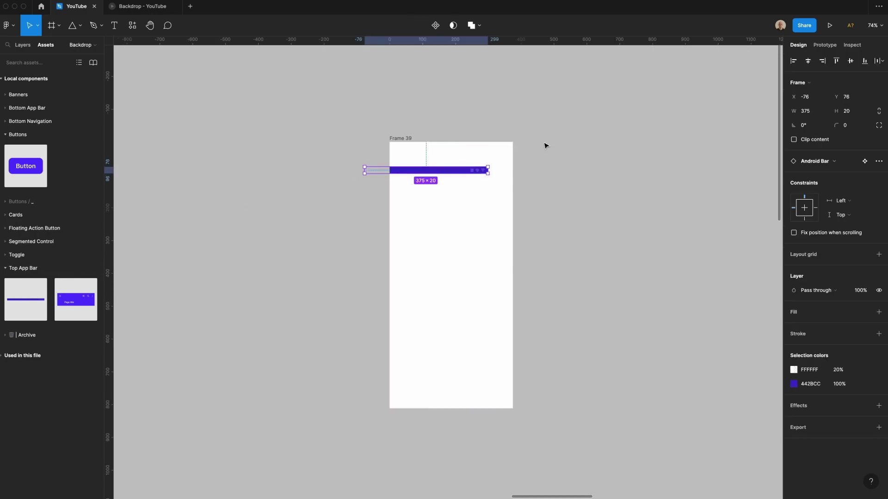
left_click(793, 61)
left_click(832, 64)
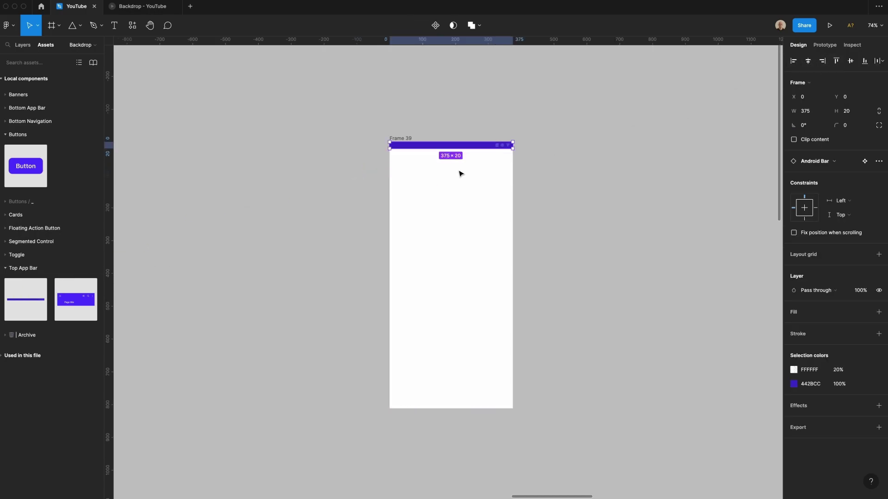
left_click_drag(76, 299, 432, 191)
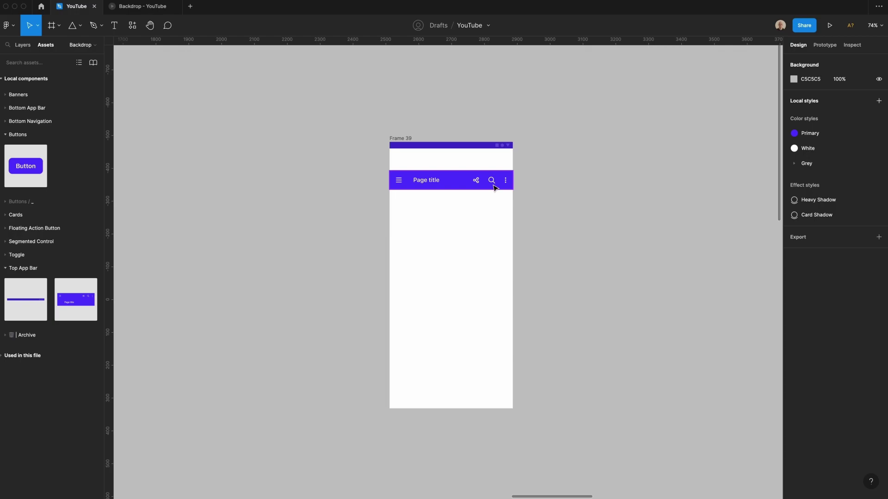
left_click_drag(493, 185, 494, 166)
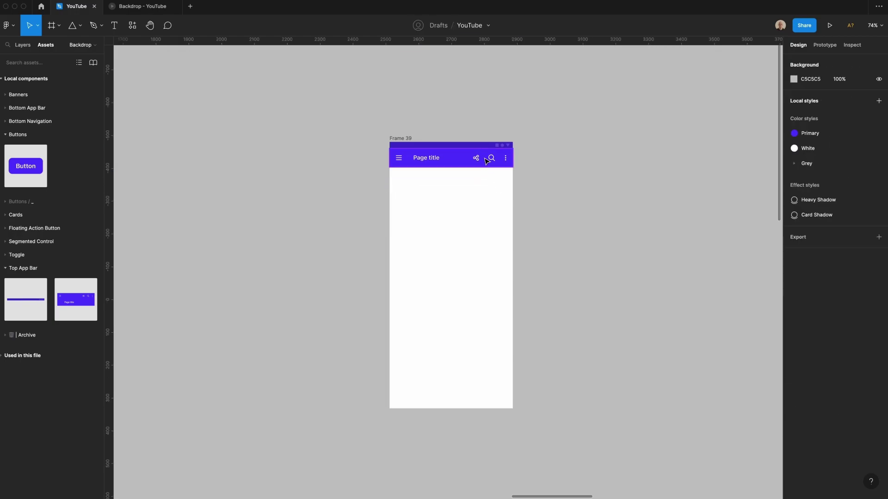
- Replace the top bar's share, search and more icons with a single bars-filter icon
double_click(488, 161)
double_click(491, 161)
left_click(505, 162)
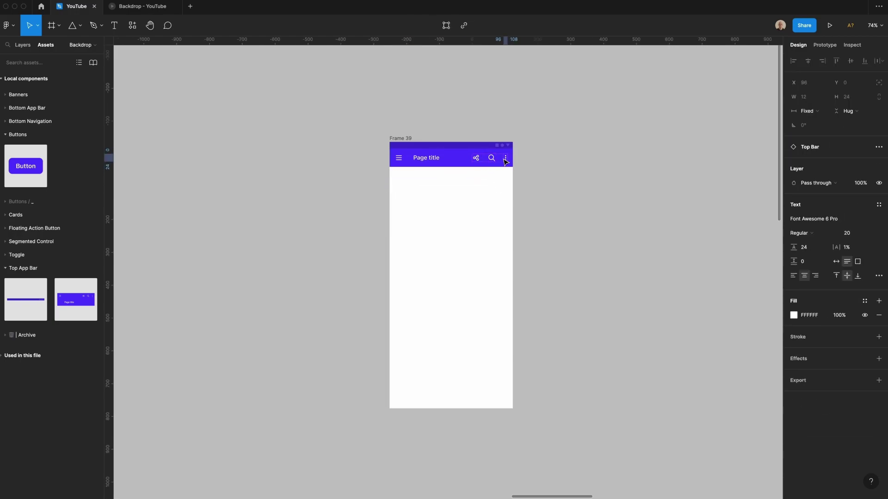
left_click(493, 162, "shift")
key("Delete")
type("bars-filter")
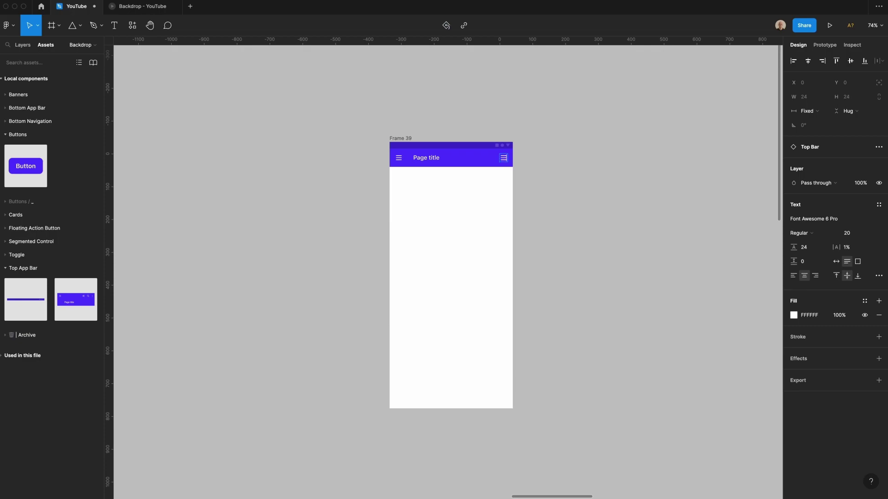
- Change the top bar's title to "Living Room"
left_click(396, 159)
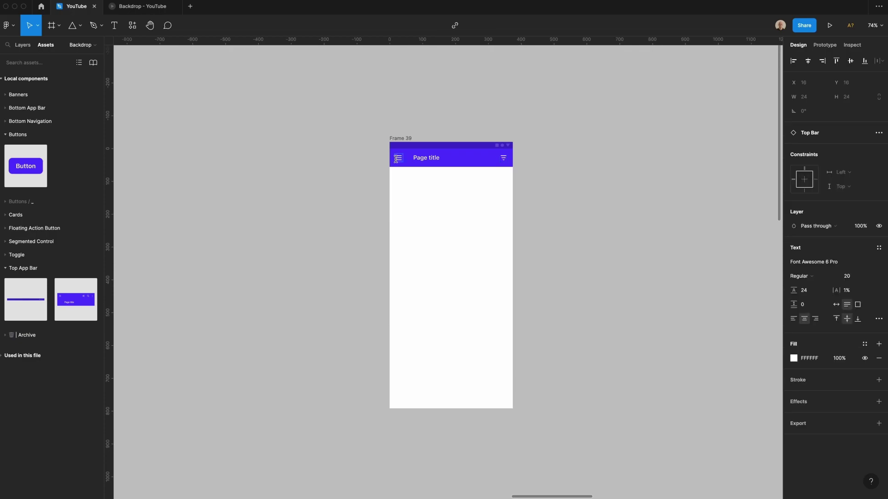
double_click(433, 157)
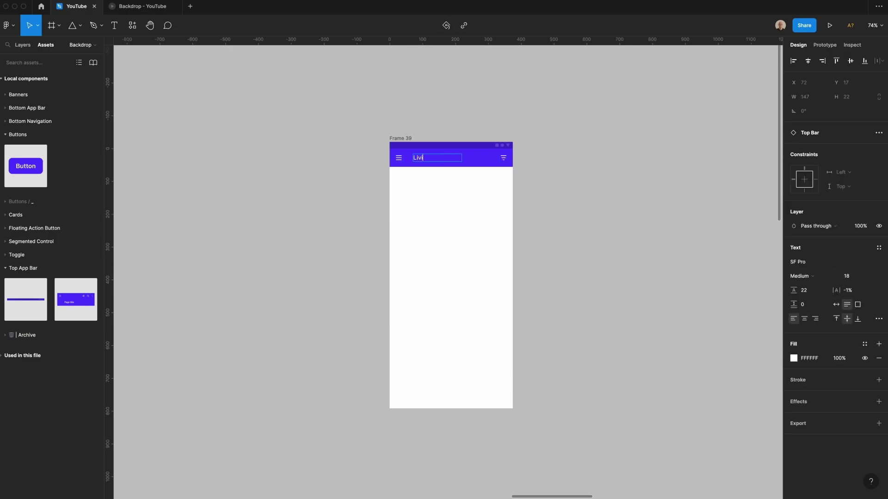
type("Living Room")
- Fill the whole phone frame with the top bar's 5536FF colour by sampling it
left_click(400, 138)
key("i")
left_click(470, 157)
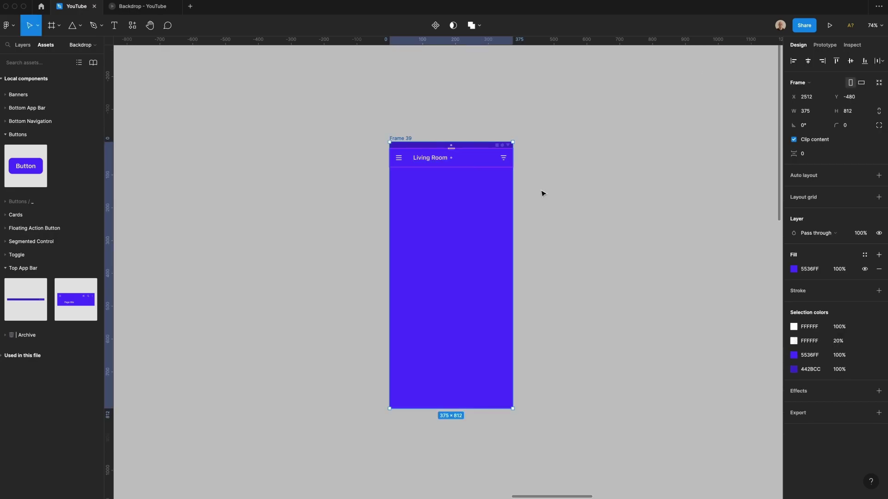
left_click(603, 208)
- Duplicate the Living Room top bar lower in the frame, at Y 132, and detach the copy from its component
left_click_drag(473, 152, 467, 199)
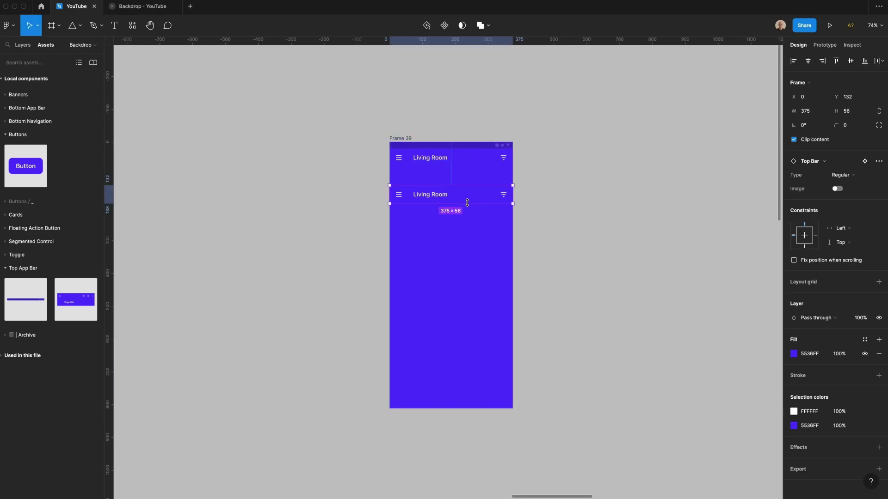
right_click(466, 200)
left_click(504, 399)
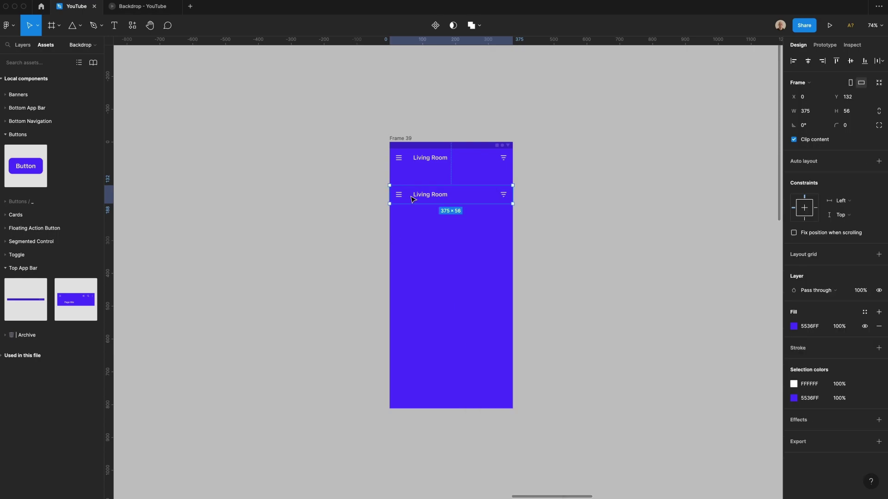
- Delete the menu and filter icons from the detached copy of the top bar
double_click(414, 196)
left_click(400, 195)
left_click(504, 195, "shift")
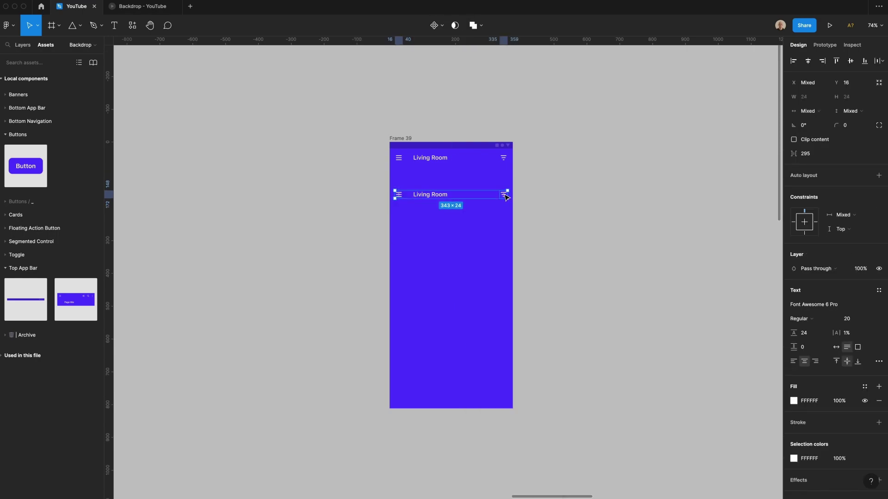
key("BackSpace")
- Set the copied Living Room label to font size 14, line height 20 and letter spacing 0%
left_click(425, 195)
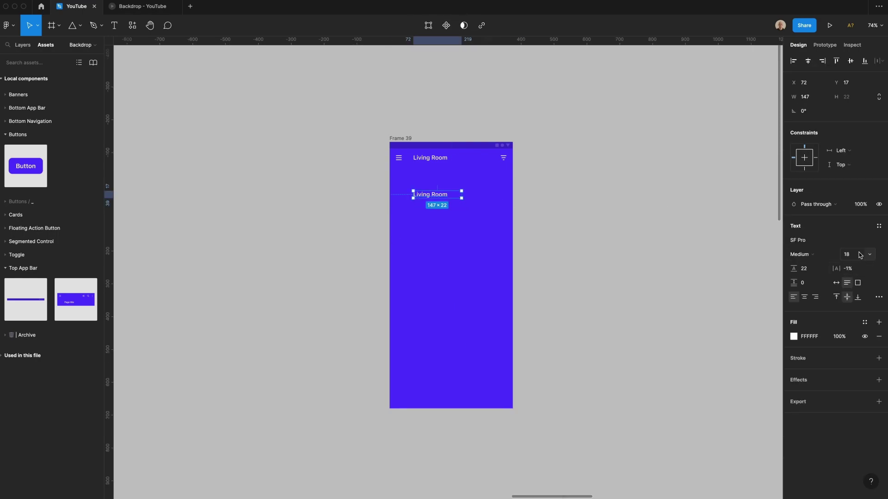
left_click(860, 255)
type("14")
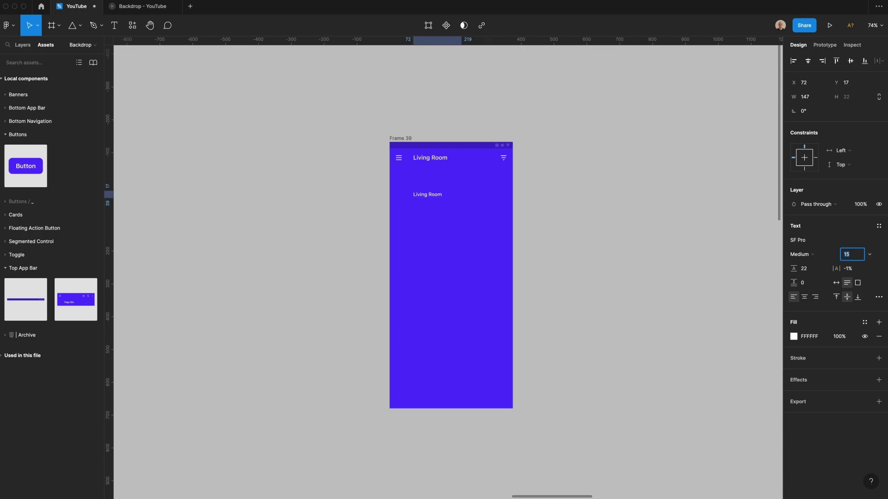
key("Tab")
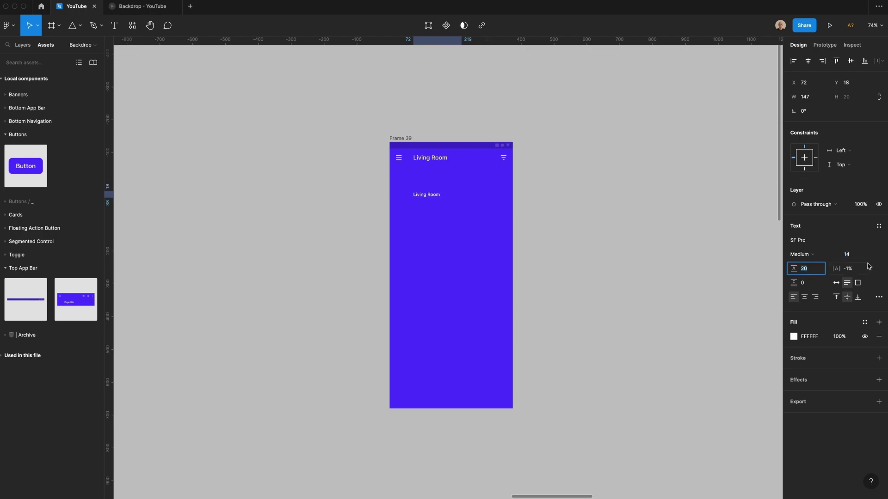
key("Tab")
type("0")
key("Return")
- Wrap the copied label in an auto layout frame and give it an FFFFFF fill at 20% opacity
left_click(458, 195)
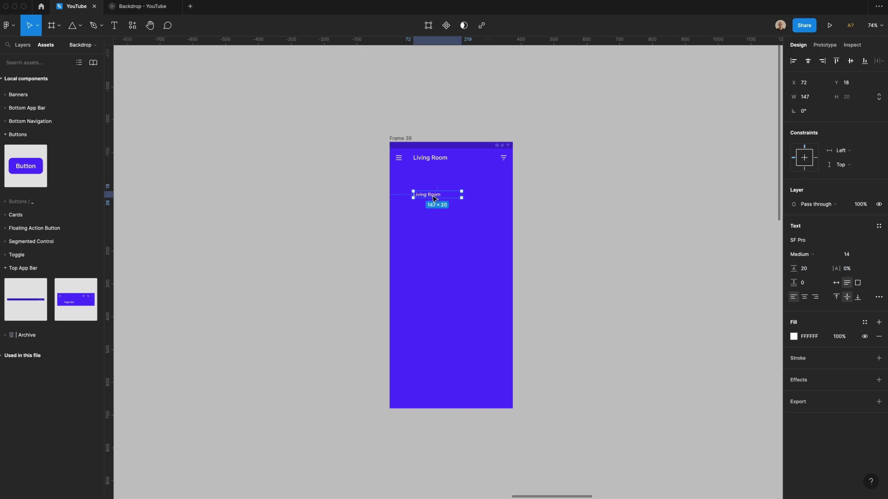
key("shift+a")
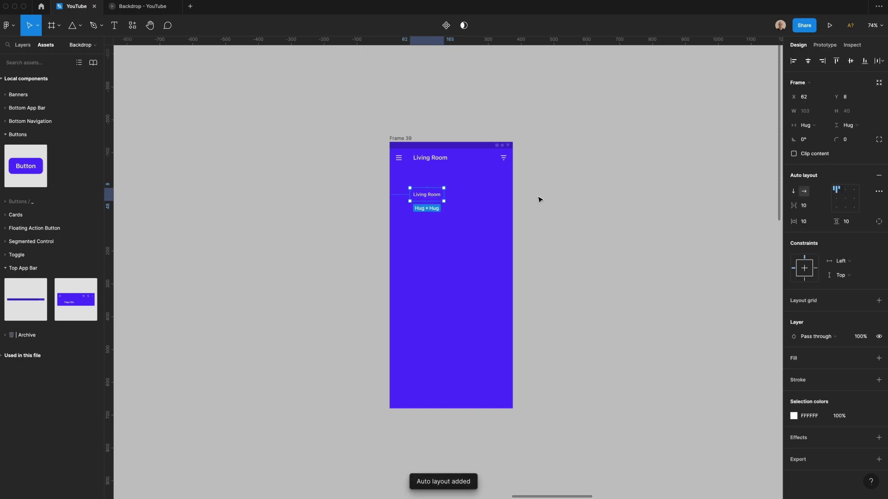
left_click(879, 358)
left_click(840, 372)
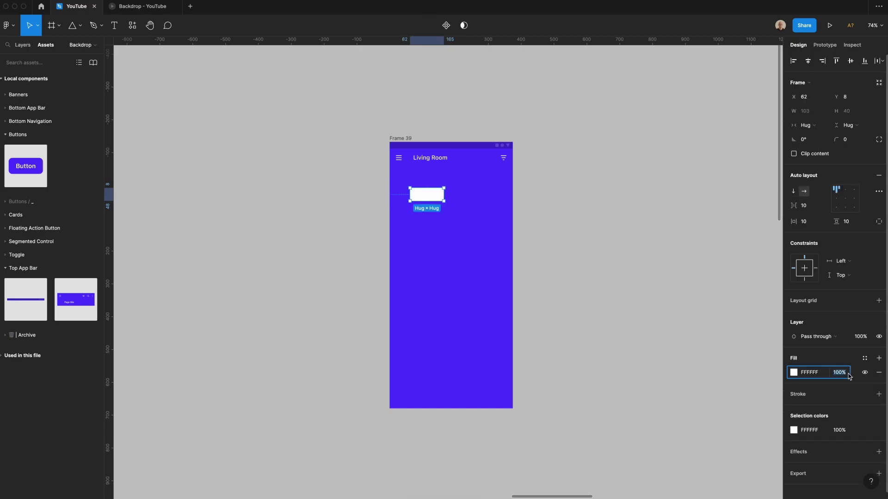
type("20")
key("Return")
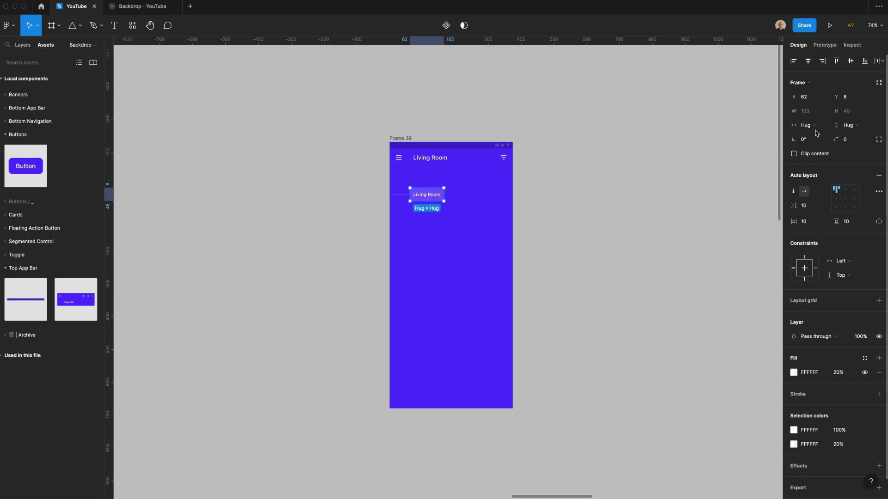
- Position the label's auto layout frame at X 16 and widen it to 343
left_click(811, 98)
type("16")
key("Return")
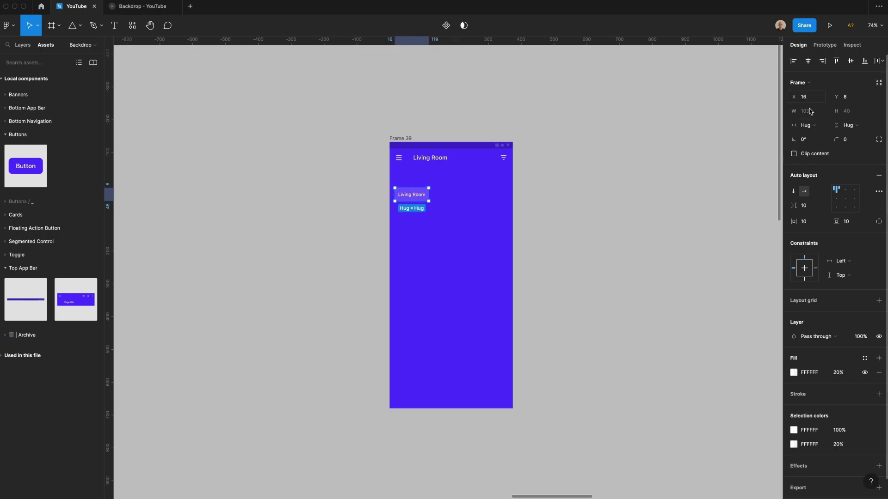
left_click_drag(428, 198, 517, 210)
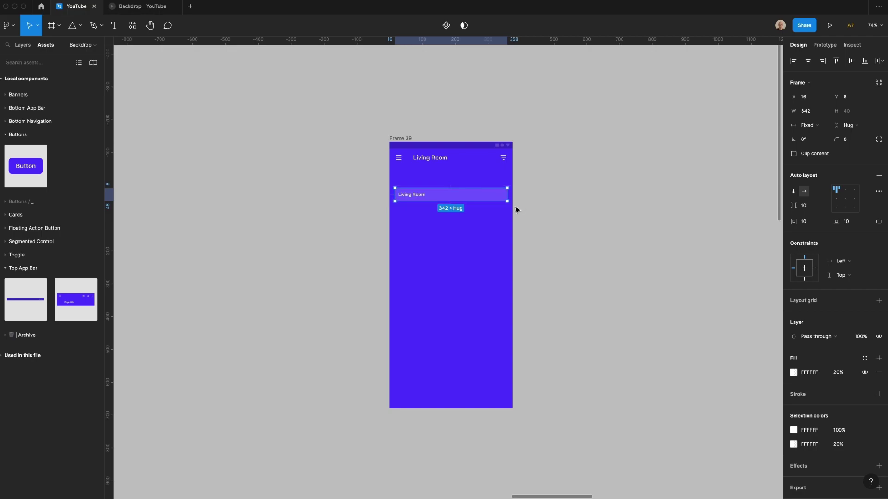
left_click(810, 112)
key("Up")
- Set the menu item's horizontal padding to 16 and its corner radius to 6
left_click(805, 222)
key("Up")
key("Up")
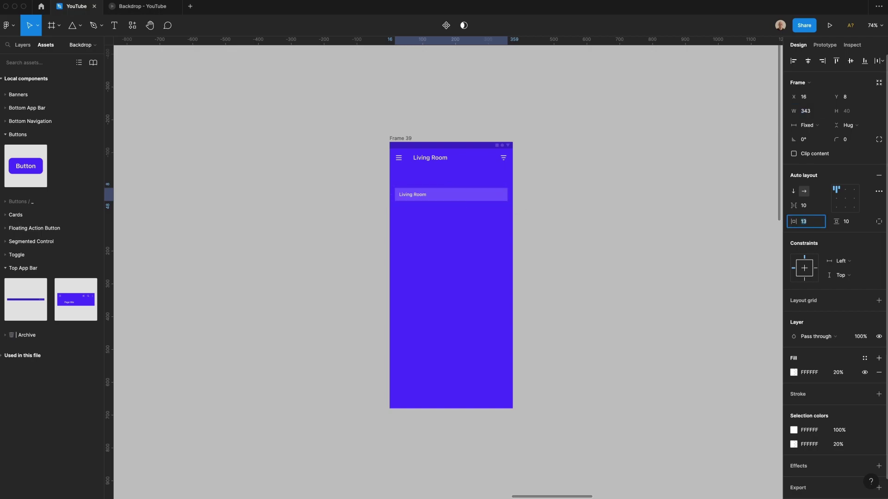
key("Escape")
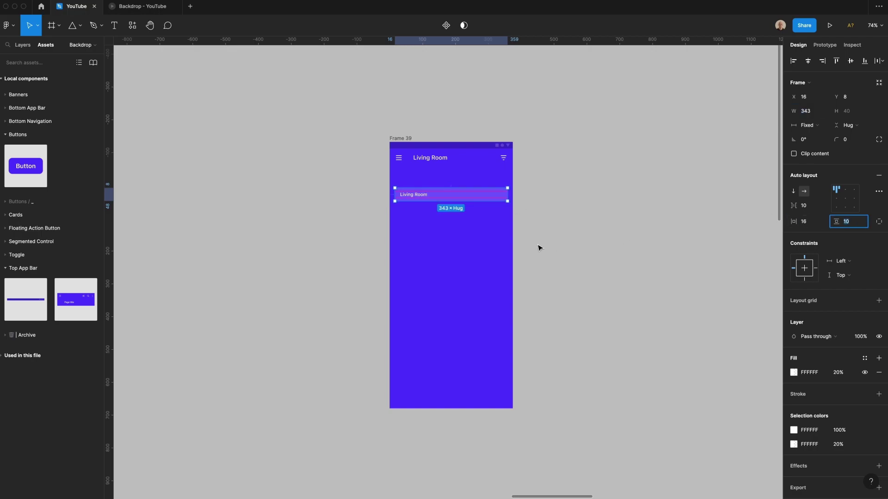
left_click(849, 138)
type("10")
key("Return")
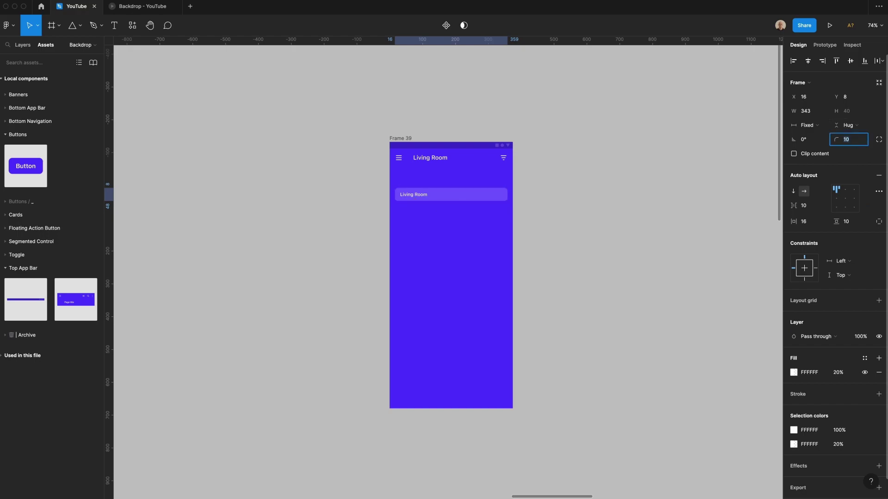
left_click(722, 147)
- Duplicate the menu row directly beneath the top bar and stack both rows in a vertical auto layout
left_click(426, 196)
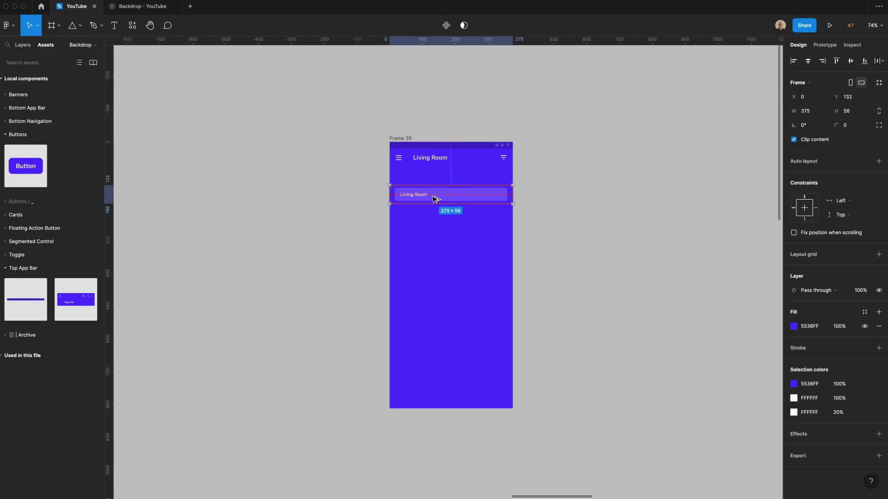
left_click_drag(434, 199, 446, 178)
left_click(438, 198, "shift")
key("shift+a")
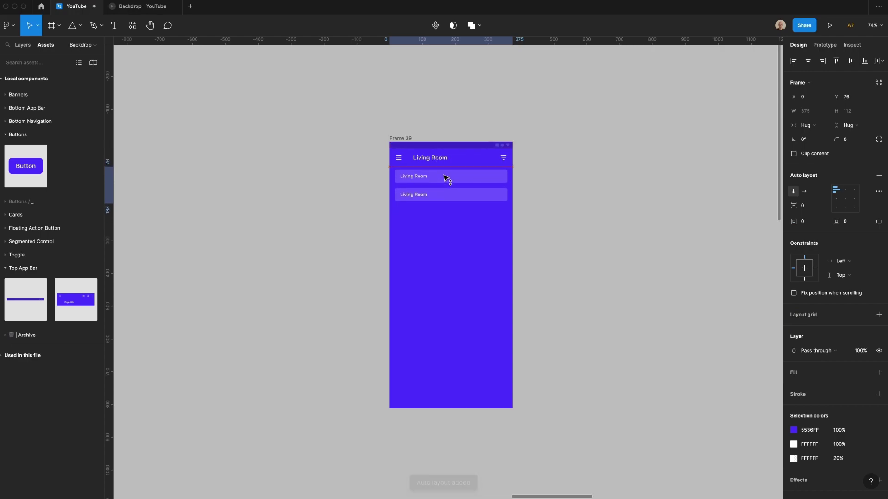
- Remove the translucent white fill from the lower menu item and select its whole row
left_click(439, 197)
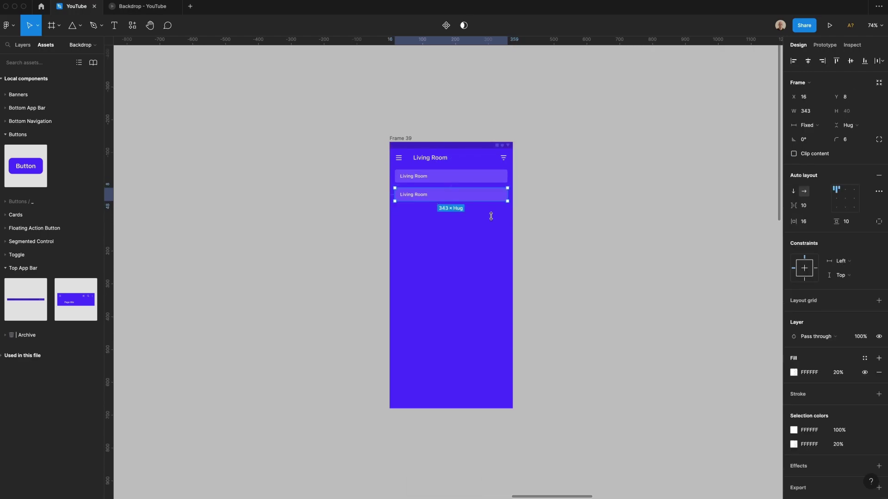
left_click(879, 372)
left_click(454, 197)
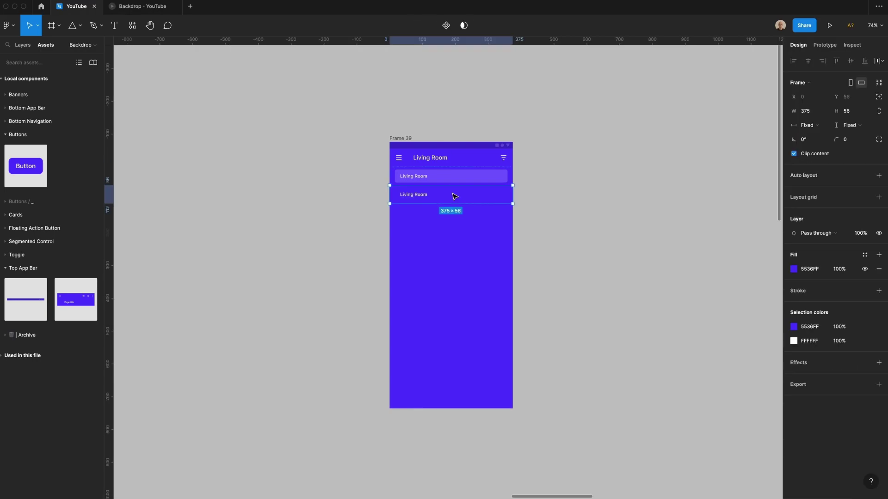
- Duplicate the lower menu row repeatedly to build a nine-row list, and look up furniture category names on the shopping website
key("ctrl+d")
key("ctrl+d")
key("ctrl+d")
key("ctrl+d")
key("ctrl+d")
key("ctrl+d")
key("Escape")
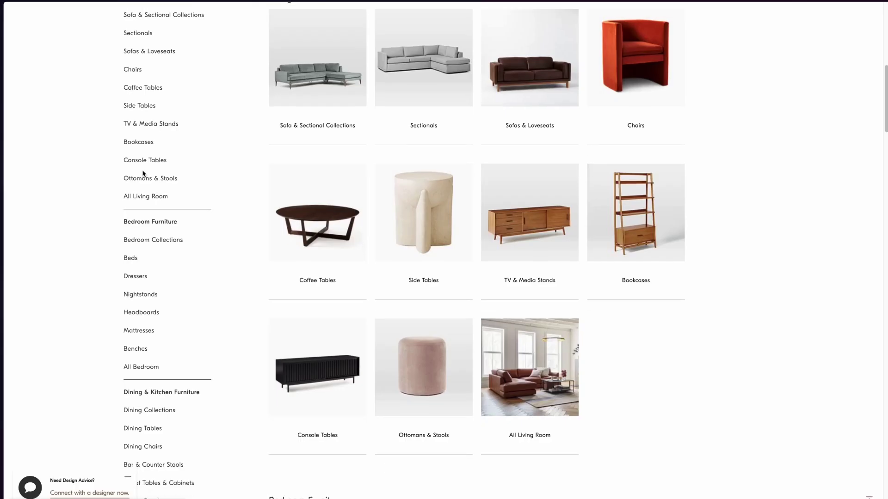
scroll(145, 166, "up", 2)
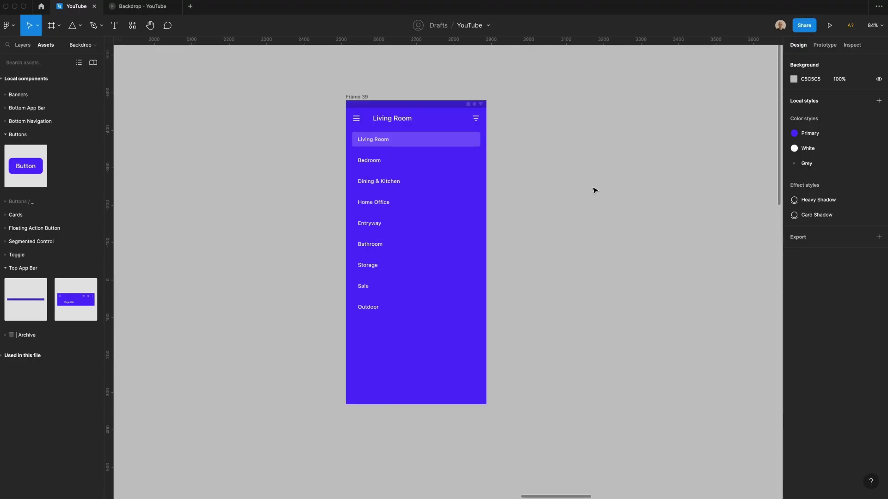
- Rename the frame Living Room and duplicate the whole screen beside it
double_click(359, 96)
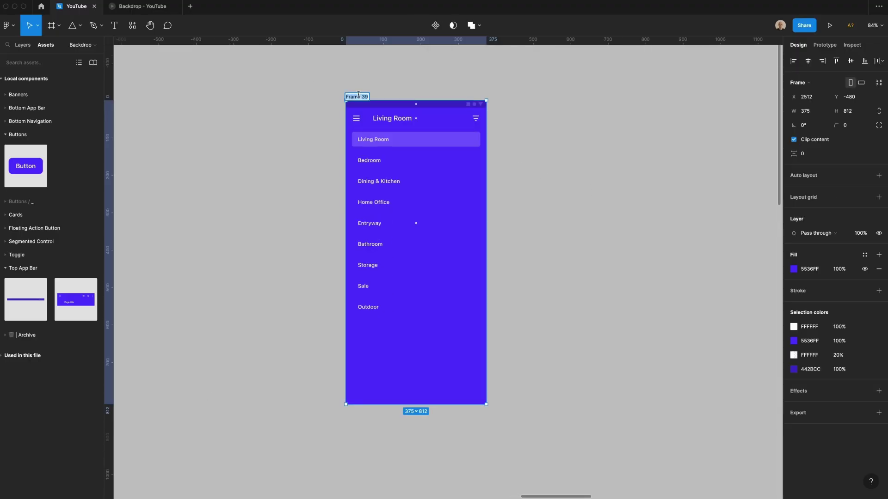
type("Living Room")
key("Return")
key("super+d")
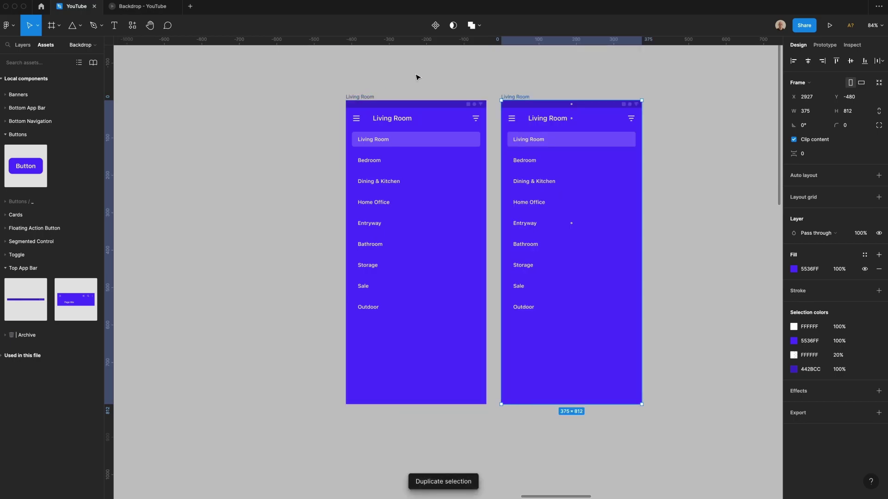
left_click(488, 88)
- In the duplicated screen's top bar, change the title to Shopping and replace the hamburger icon with xmark
double_click(547, 118)
type("S")
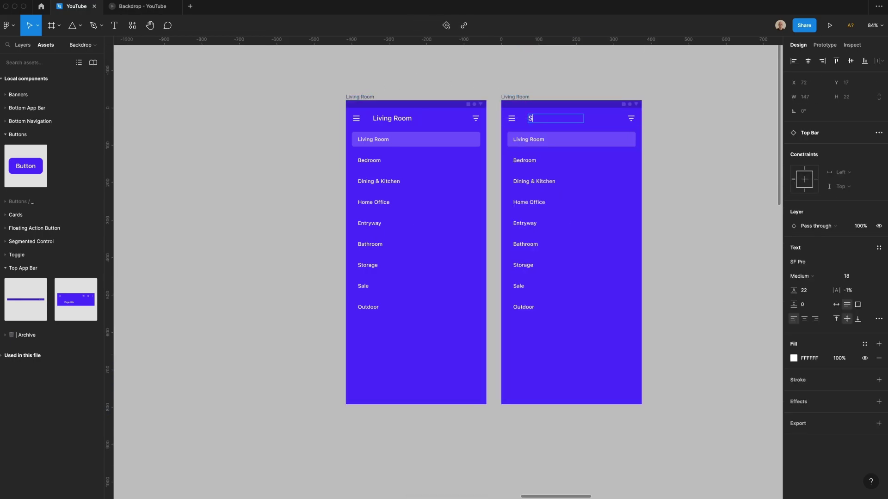
type("hopping")
key("Tab")
type("xmark")
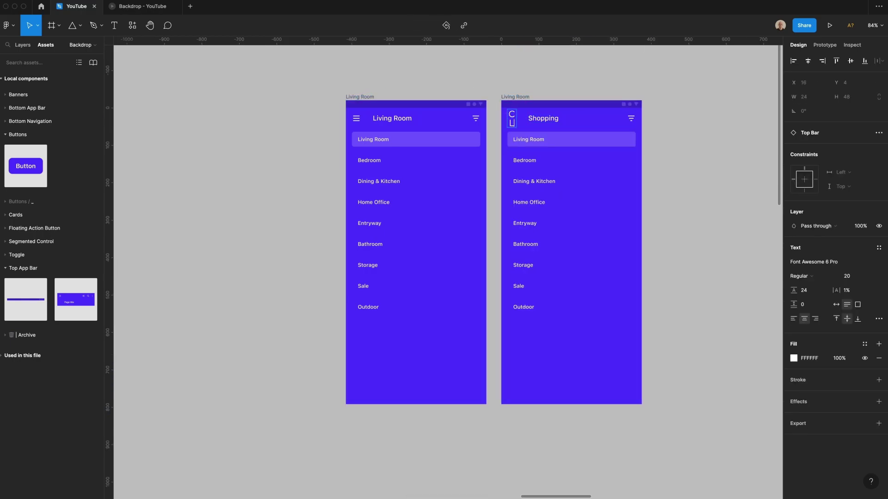
key("Escape")
left_click(507, 84)
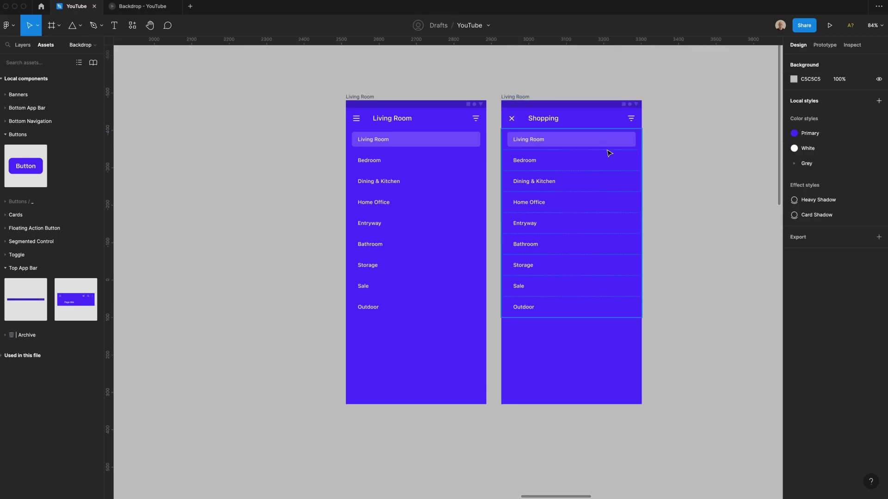
- Rename the Shopping screen's frame as Living Room - Shopping
scroll(479, 96, "right", 2)
left_click(478, 96)
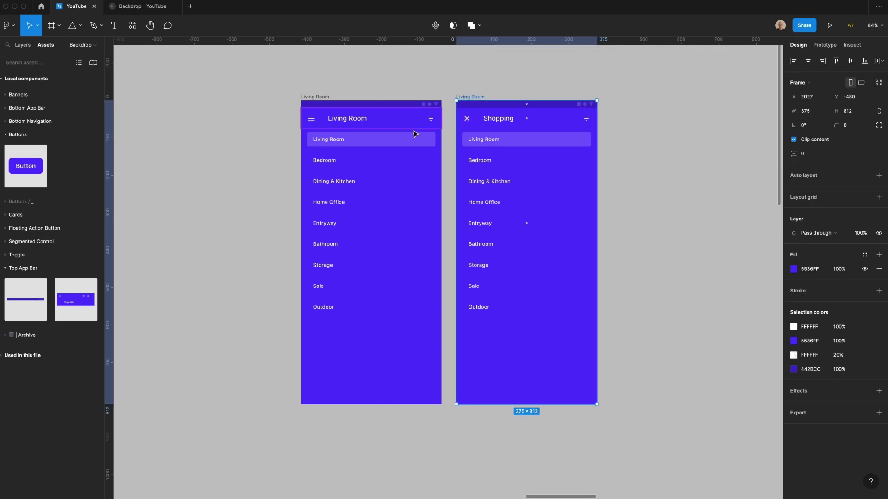
left_click(398, 80)
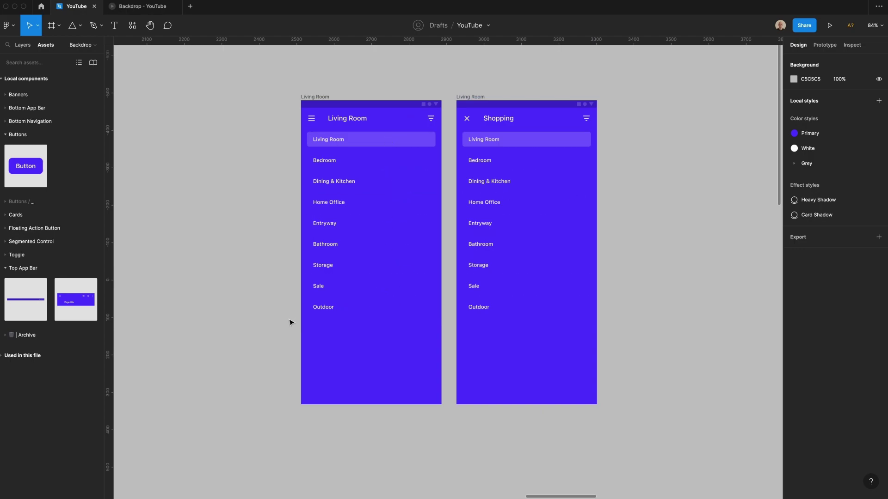
scroll(222, 231, "left", 1)
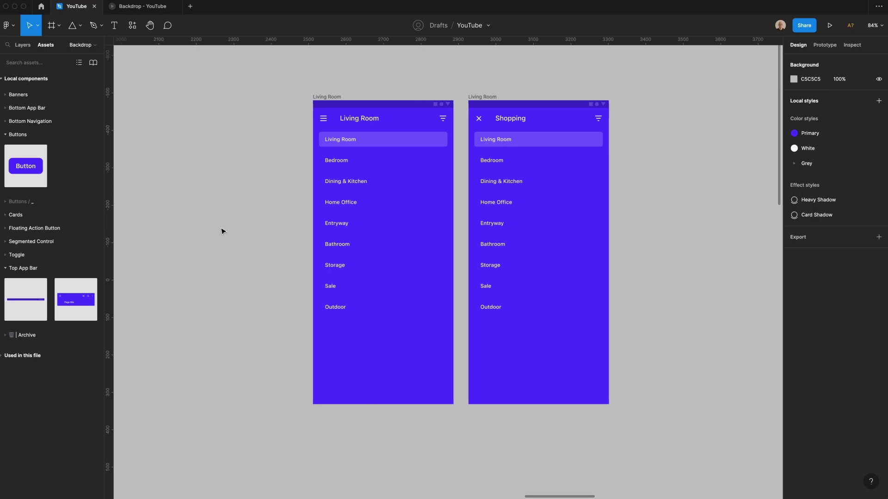
scroll(222, 231, "right", 2)
double_click(445, 96)
key("Right")
type("- Shopp")
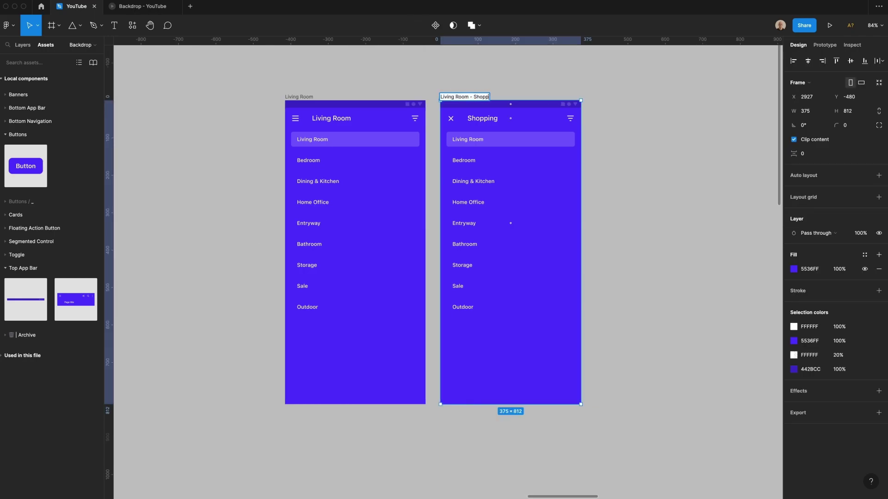
type("ing")
key("Return")
- Duplicate the original Living Room frame as a third screen and change the copy's top bar title to Bedroom
left_click(290, 93)
left_click(293, 96)
key("super+d")
left_click(657, 119, "super")
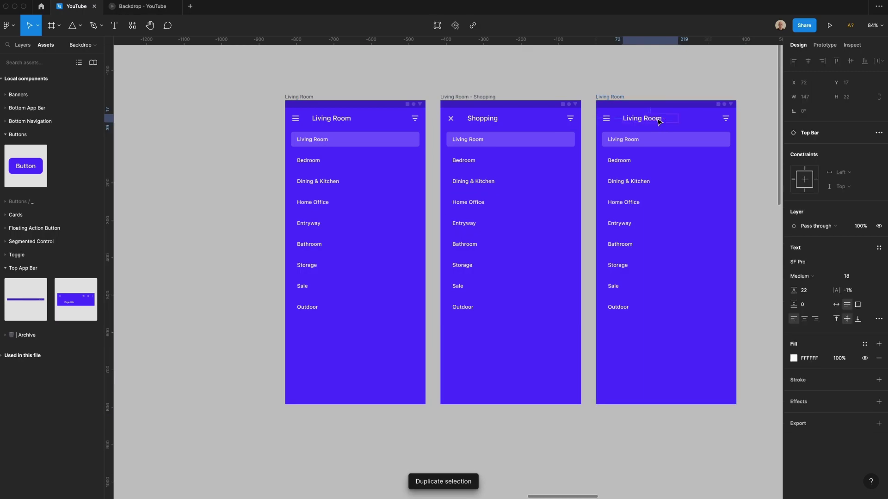
key("Return")
type("Bedroom")
- On the third screen, show the 20% white highlight on the Bedroom item and hide it on the Living Room item
left_click(666, 160)
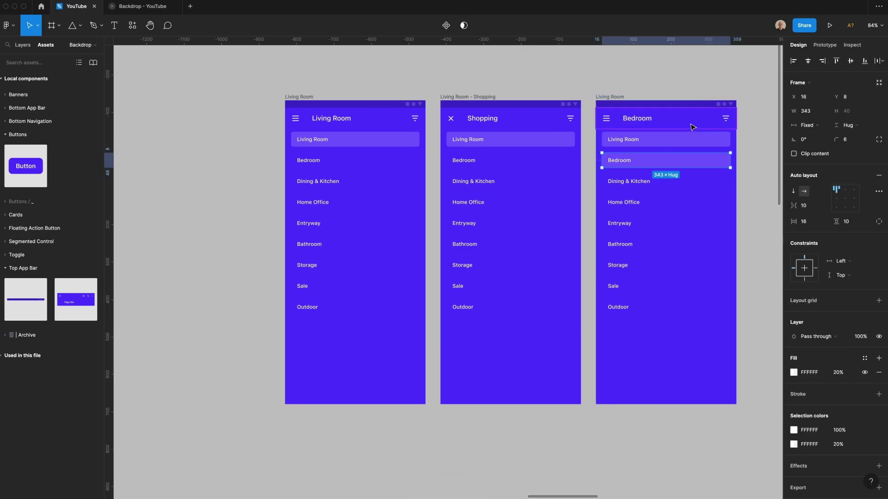
double_click(696, 145)
left_click(864, 373)
left_click(585, 84)
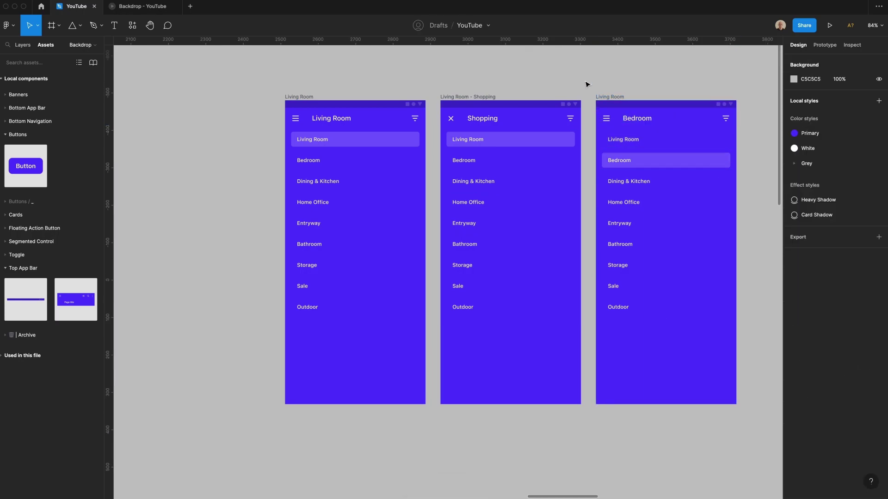
- Duplicate the Living Room - Shopping frame as a fourth screen after the Bedroom one
scroll(462, 90, "right", 3)
left_click(337, 97)
key("ctrl+d")
scroll(509, 97, "right", 2)
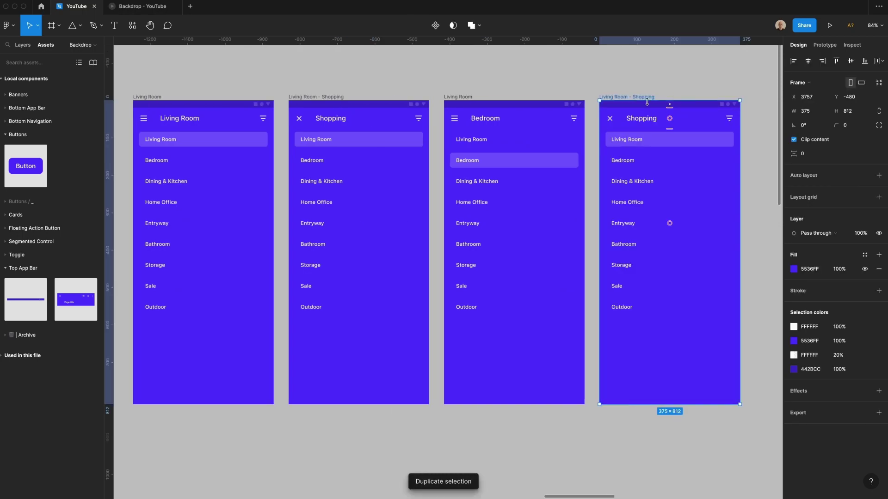
- Rename the fourth frame Bedroom - Shopping and the third frame Bedroom
double_click(647, 97)
left_click(577, 145)
type("Bedroo")
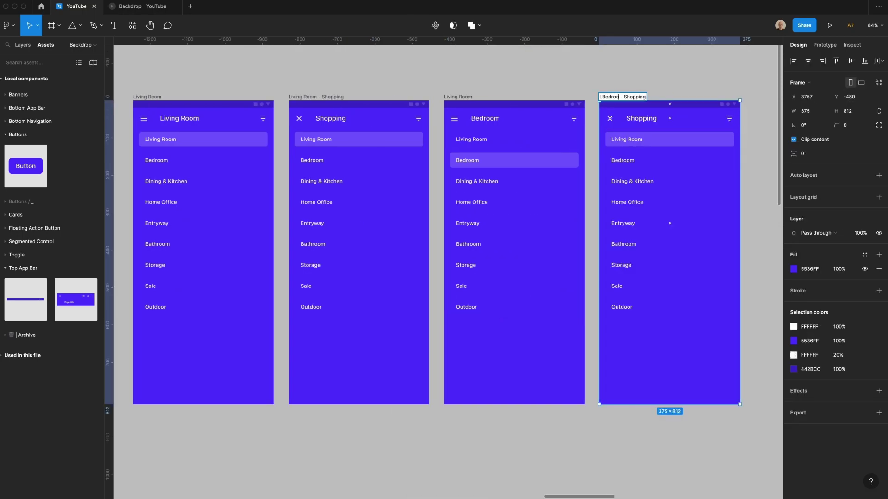
type("m")
key("Return")
double_click(472, 96)
type("Bedroom")
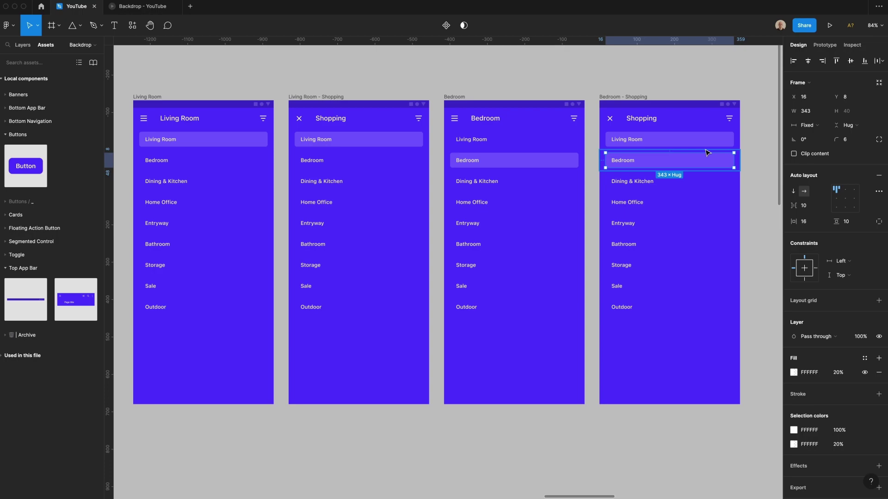
- Hide the highlight fill of the Living Room item in the Bedroom - Shopping frame
left_click(707, 146)
left_click(864, 372)
left_click(636, 468)
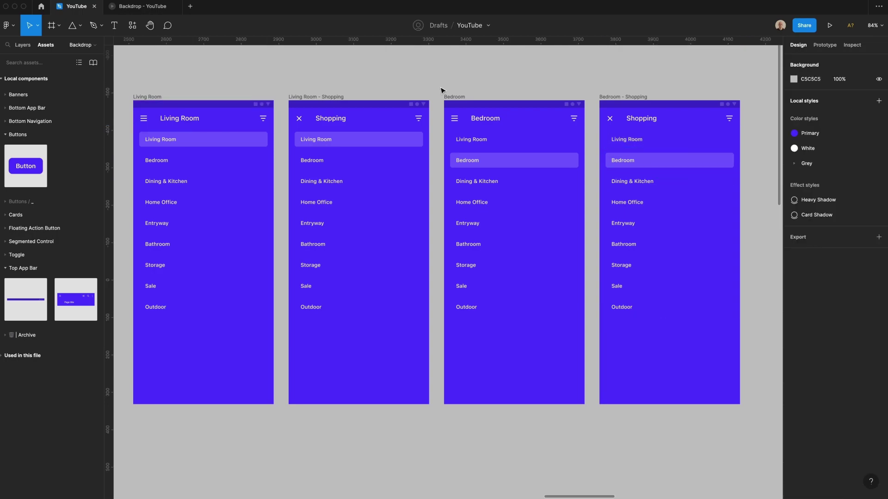
scroll(426, 90, "right", 1)
scroll(412, 90, "left", 2)
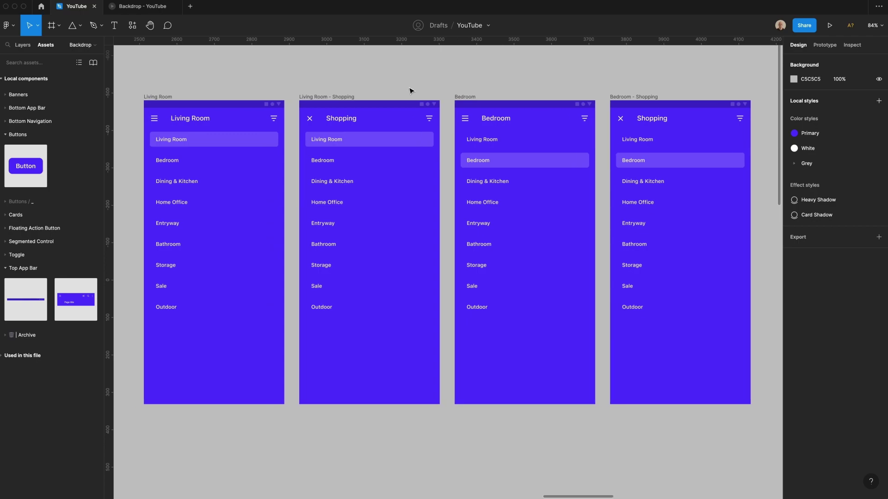
- Draw a white frame about 227 × 117, place it inside the Living Room screen and set its Y to 84
key("f")
left_click_drag(214, 431, 298, 476)
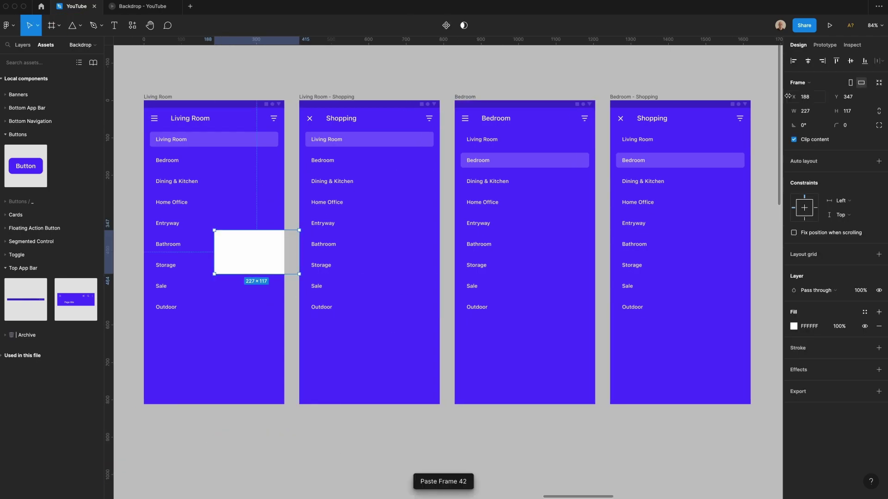
left_click(853, 97)
type("84")
key("Return")
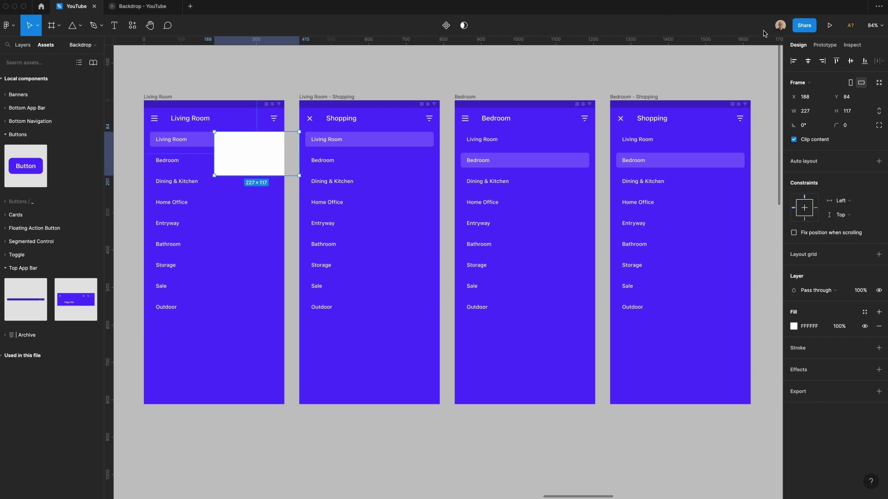
- Stretch the white panel to 375 × 728 from the screen's left edge and round its two upper corners to 20
left_click(793, 60)
left_click_drag(229, 176, 284, 404)
left_click(878, 125)
left_click(802, 140)
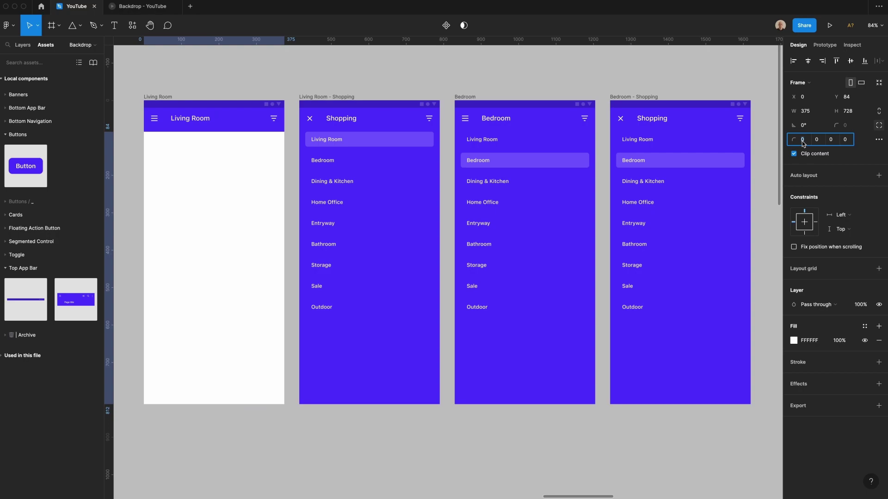
left_click(804, 140)
type("20")
key("Return")
- Apply a layered drop shadow to the white panel with the SmoothShadow plugin, using a slightly reduced offset
right_click(196, 311)
mouse_move(256, 419)
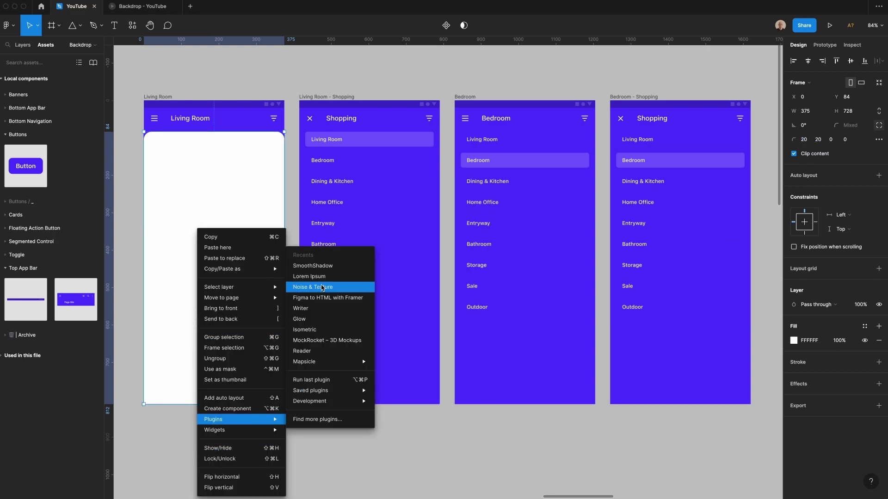
left_click(308, 266)
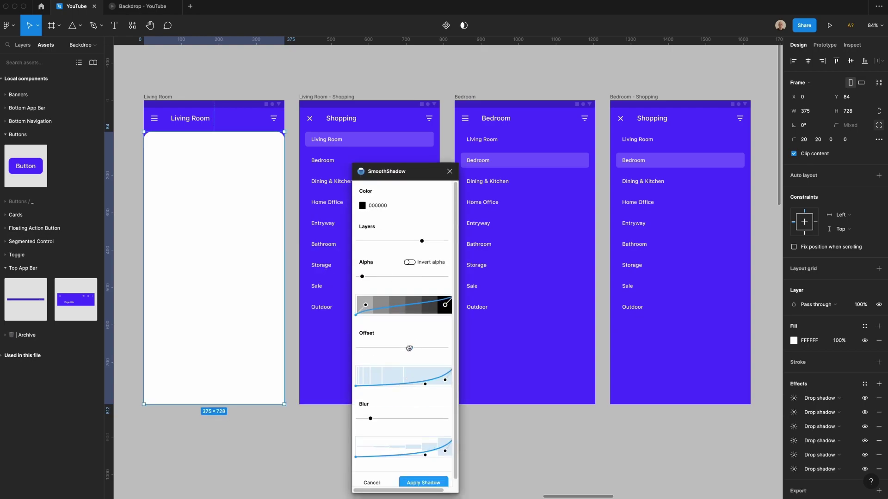
left_click_drag(410, 347, 404, 347)
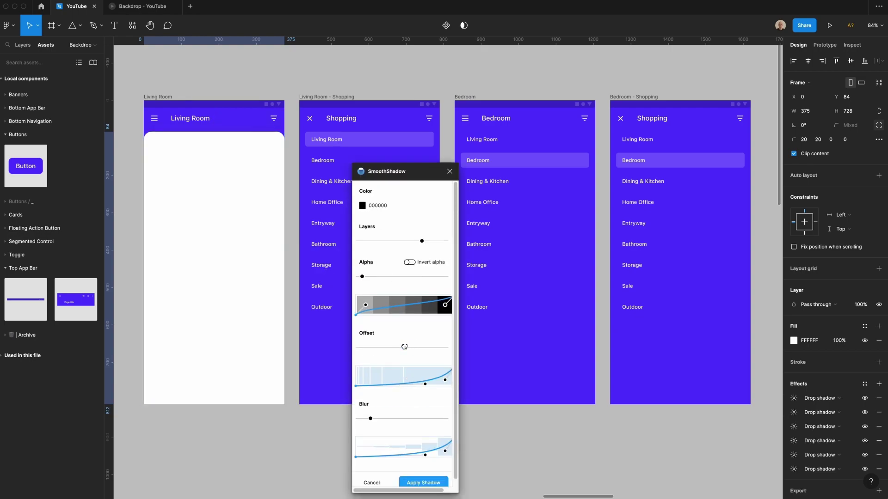
left_click(408, 480)
scroll(191, 87, "up", 5)
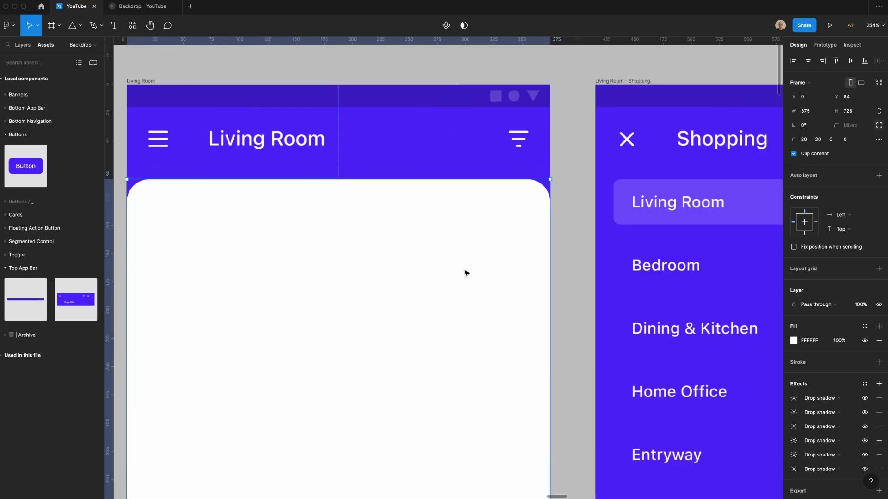
left_click(584, 221)
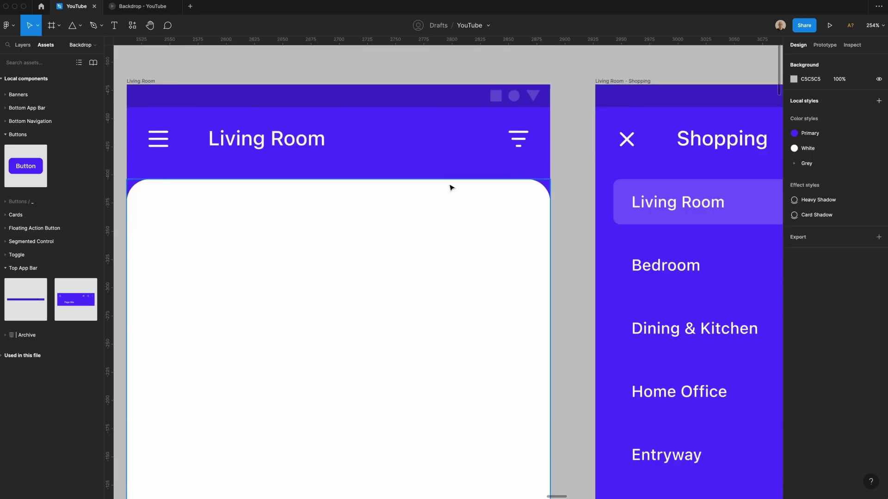
key("shift+0")
- Copy the Bedroom menu row from the Living Room - Shopping screen and paste it into the white panel
scroll(511, 210, "right", 3)
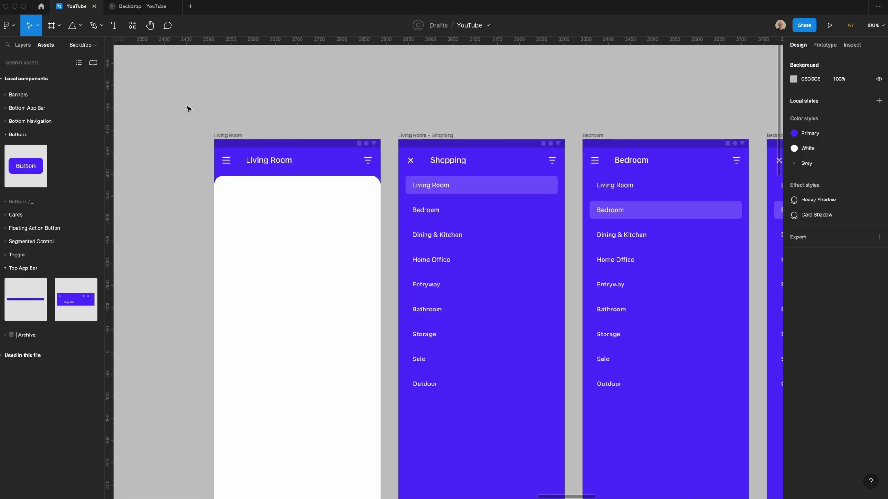
scroll(178, 74, "down", 2)
left_click(227, 204)
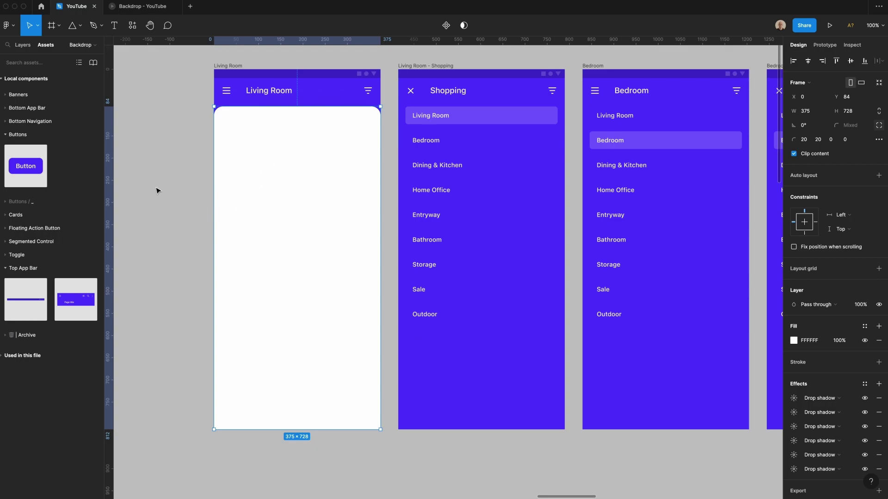
left_click(407, 147)
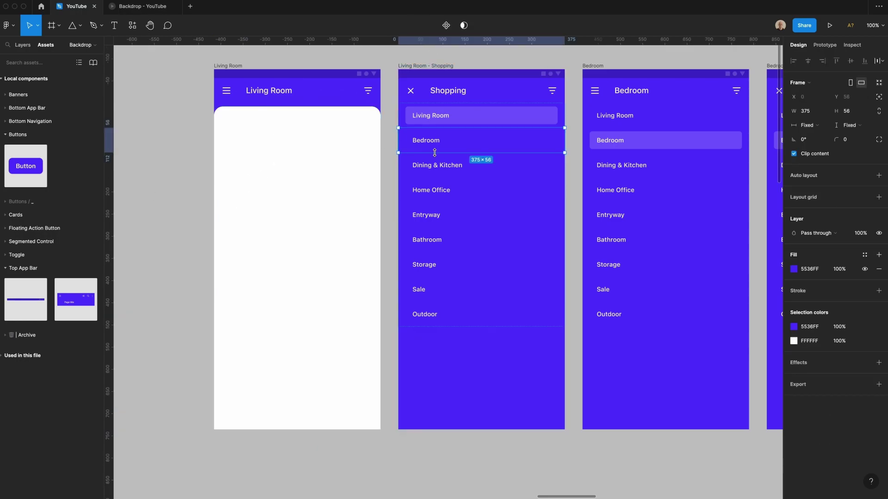
key("super+c")
left_click(335, 190)
key("super+v")
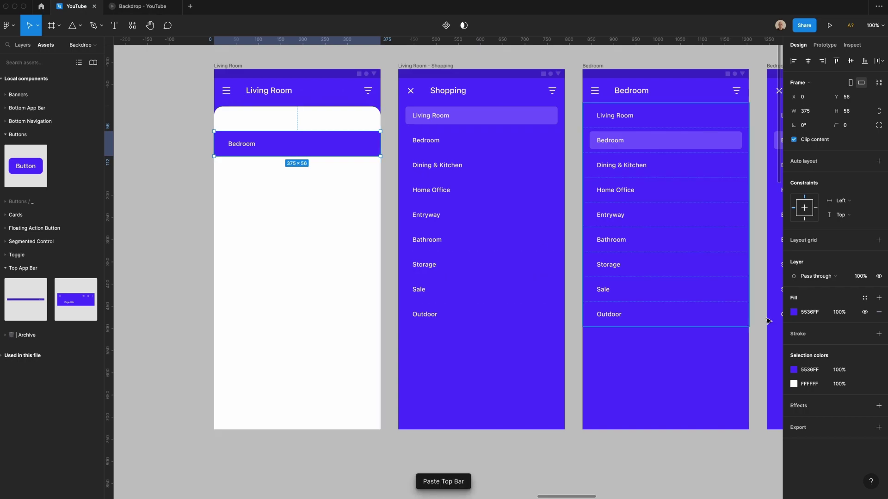
- Set the pasted row's fill to white FFFFFF and its text color to 000000
left_click(810, 313)
type("ff")
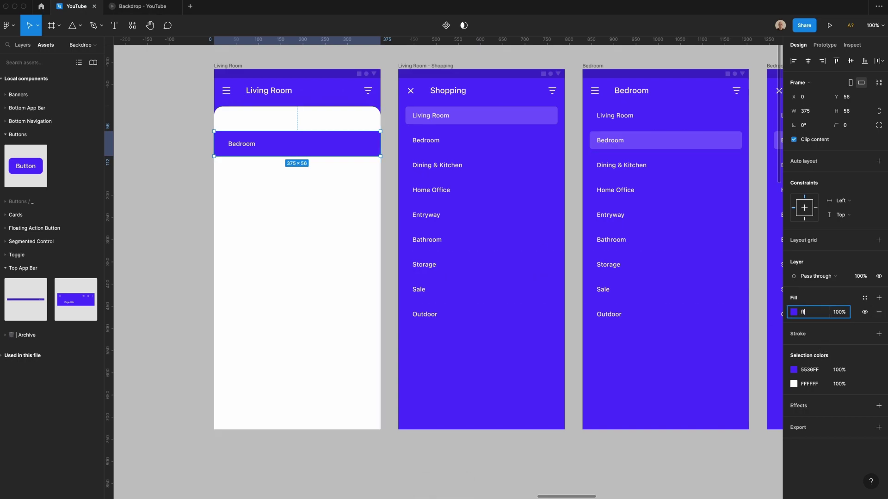
key("Tab")
left_click(237, 148, "super")
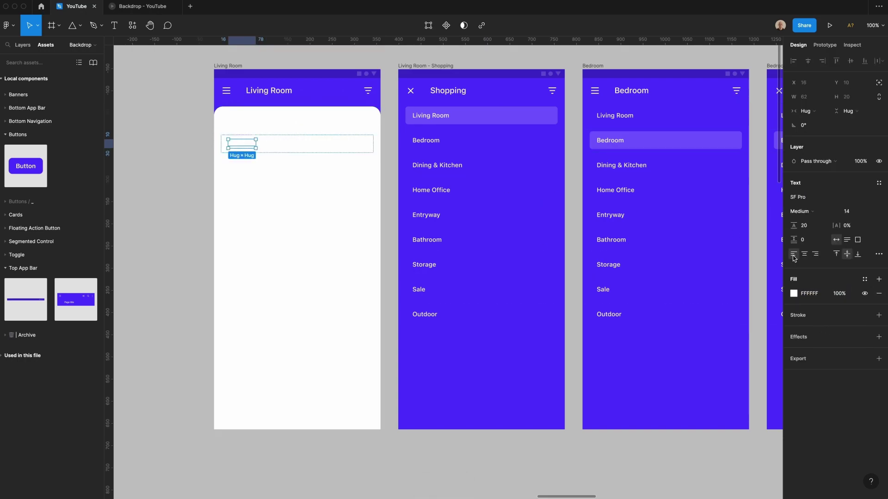
left_click(816, 292)
type("000000")
key("Return")
- Change the row's text to 112 Items and place the row at Y 0 of the white panel
double_click(246, 144)
type("1")
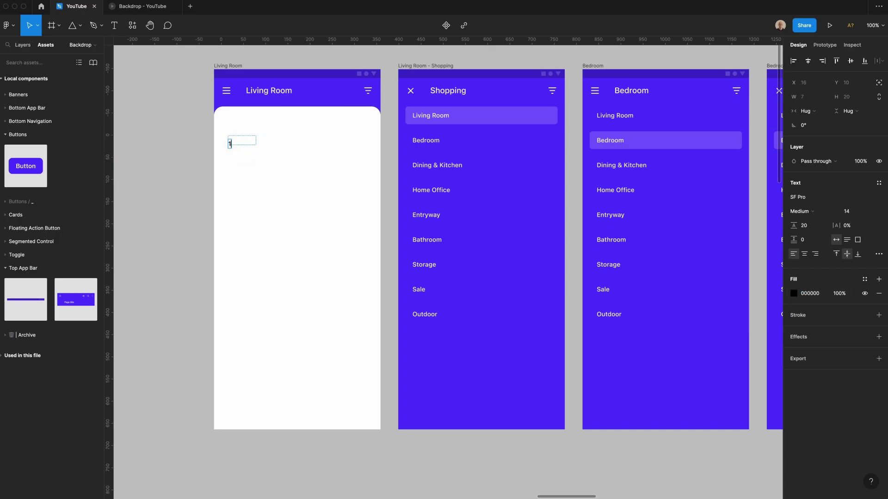
type("12 Items")
left_click(258, 123)
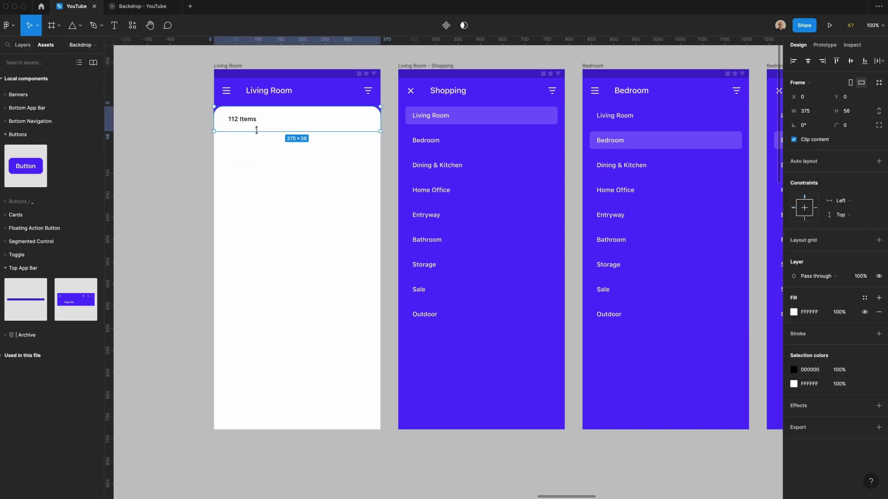
- Move the 112 Items text to X 16 within its row and nudge it 2 px down
left_click(254, 123)
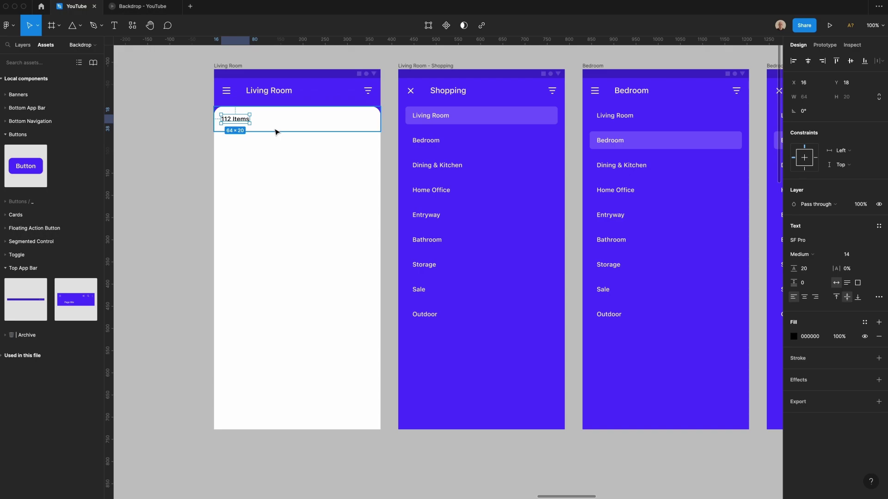
key("Down")
key("Down")
- Add a 1 px inside stroke in light gray E2E2E2 to only the bottom edge of the 112 Items row
left_click(277, 130)
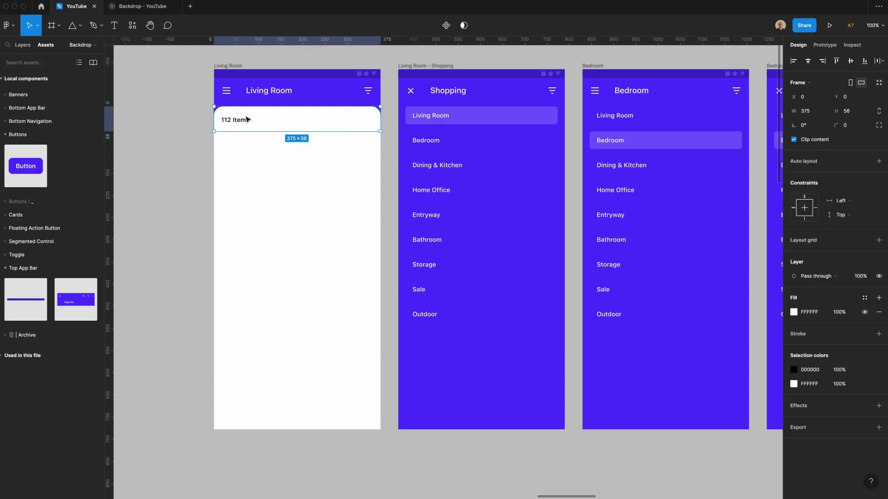
left_click(878, 334)
left_click(864, 362)
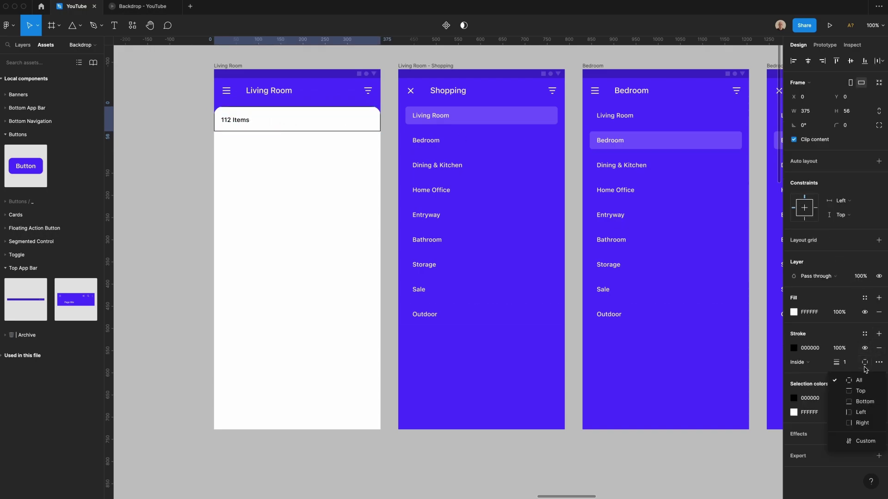
left_click(860, 401)
left_click(793, 348)
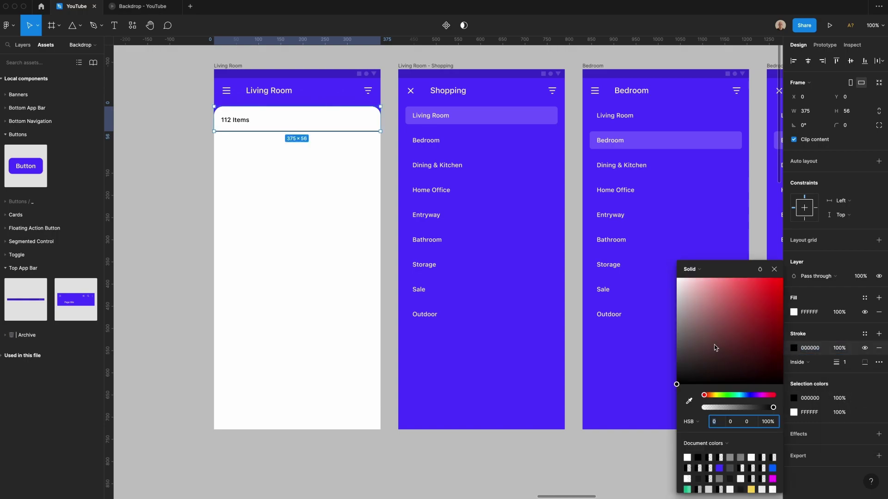
left_click_drag(716, 348, 644, 296)
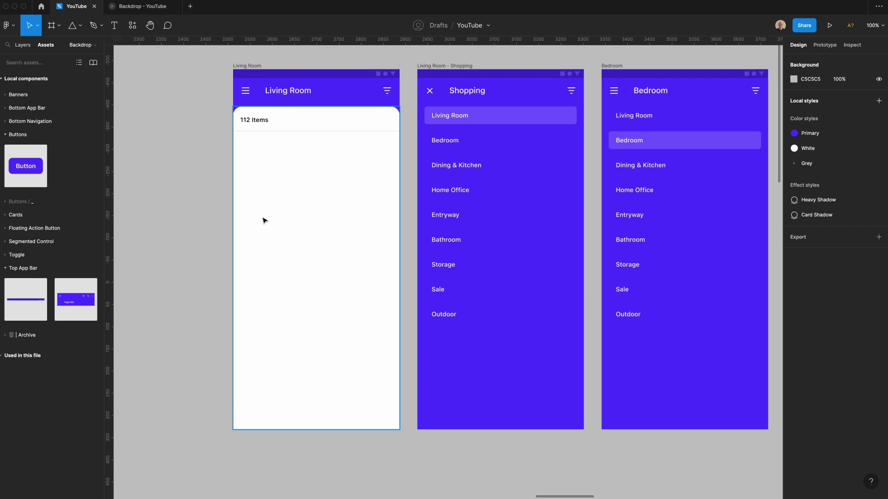
- Draw a square frame about 102 × 102 in the white panel and fill it with light gray E9E9E9
left_click(264, 220)
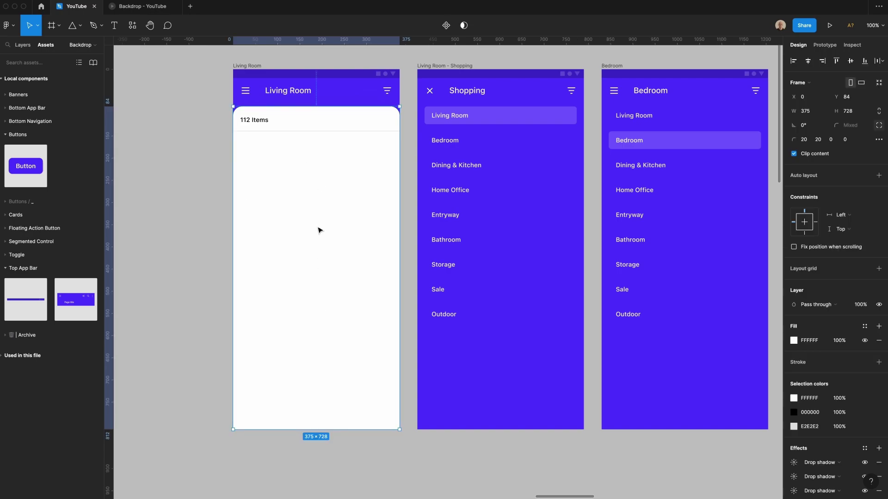
key("f")
left_click_drag(287, 183, 332, 228)
left_click(879, 298)
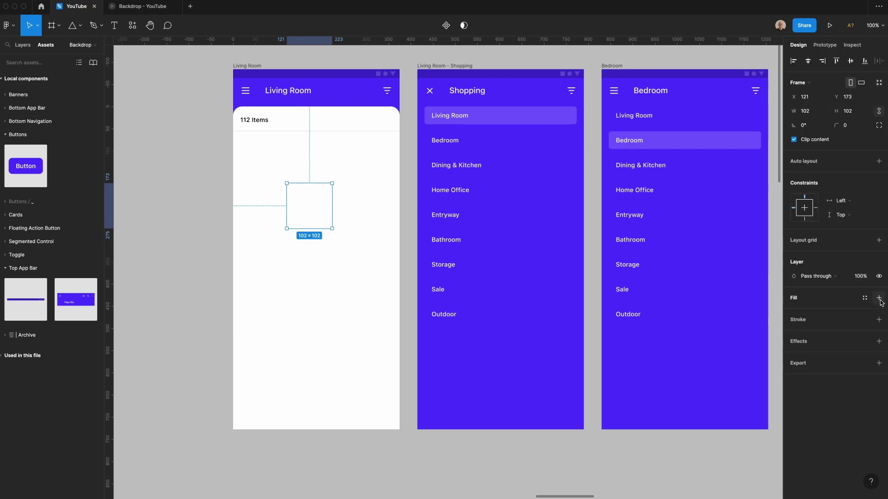
left_click(274, 266)
key("super+v")
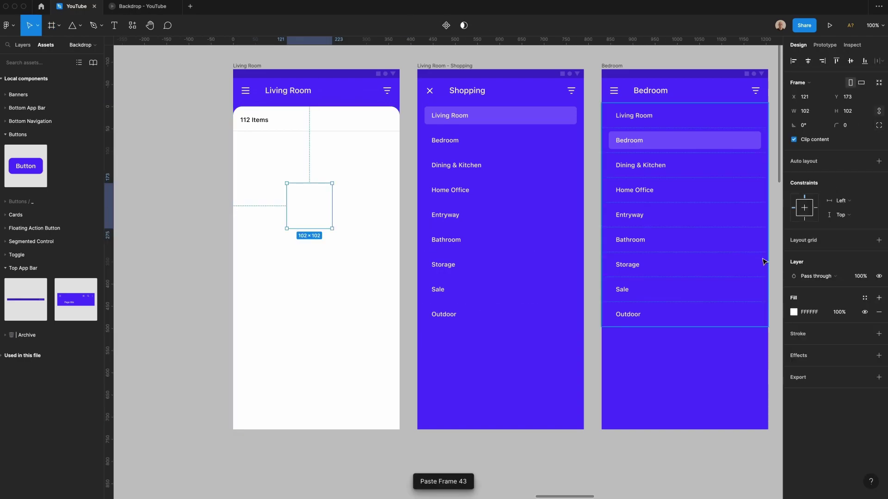
left_click(793, 311)
left_click_drag(684, 283, 663, 287)
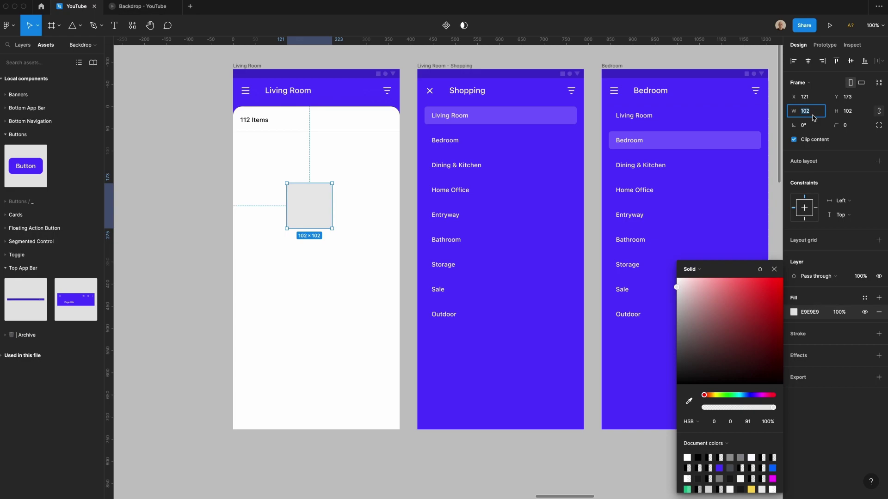
- Resize the gray placeholder frame to 164 × 164 and set its X position to 16
type("164")
key("Tab")
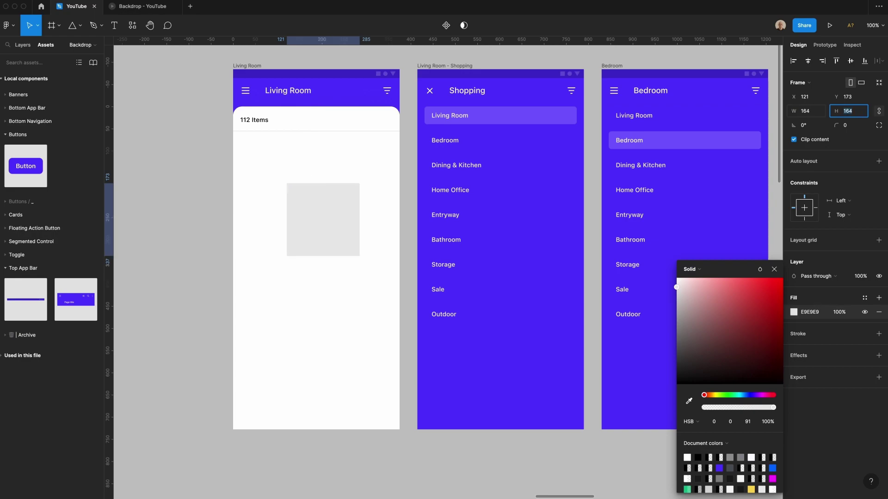
type("164")
key("Tab")
type("1")
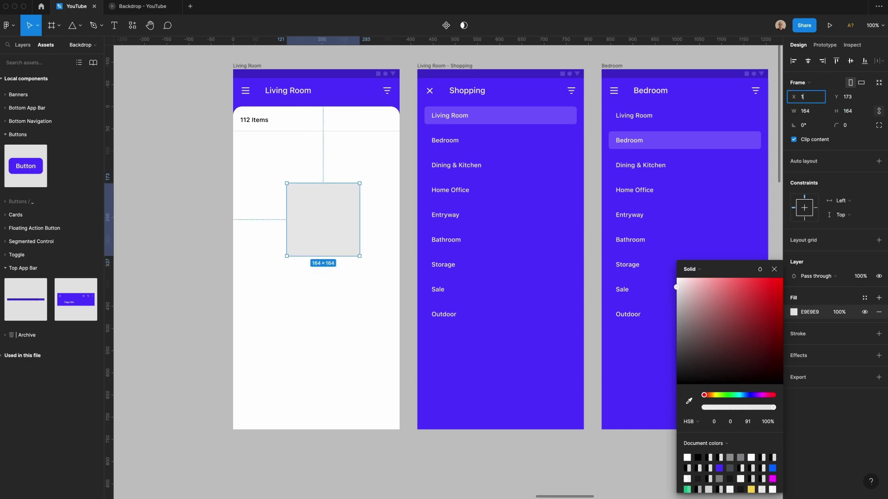
type("6")
key("Return")
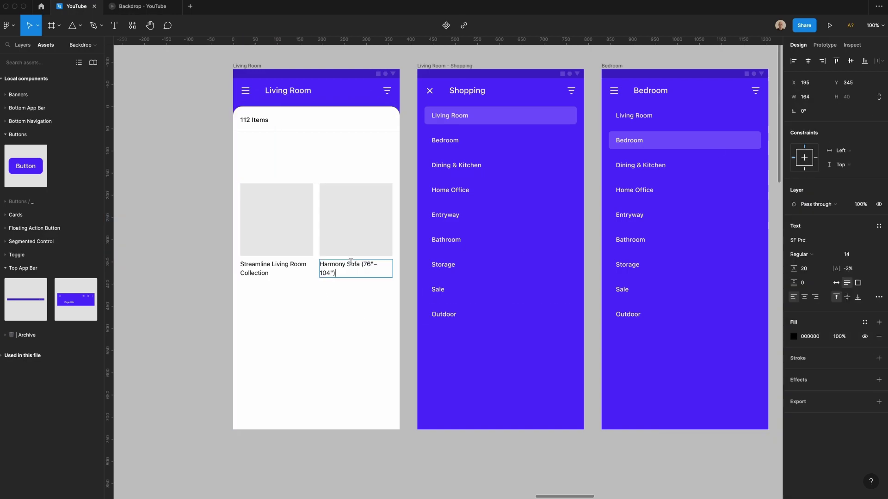
- Wrap each gray image placeholder together with its product title in its own vertical auto layout
left_click(347, 224)
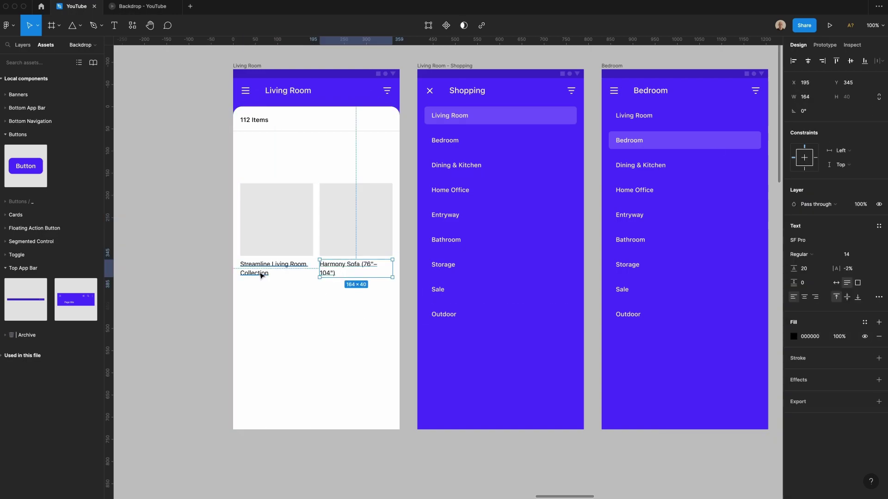
left_click(346, 266, "shift")
key("shift+a")
left_click(281, 241)
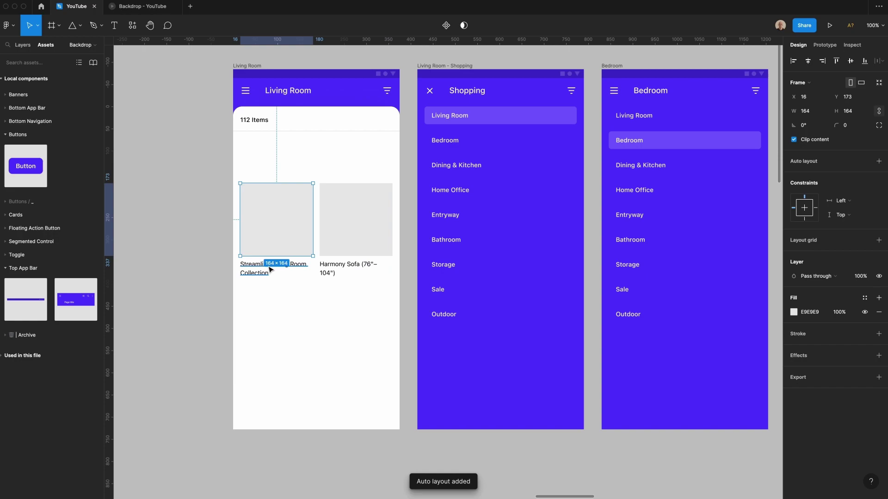
left_click(271, 267, "shift")
key("shift+a")
- Combine the Streamline Living Room Collection and Harmony Sofa cards into one horizontal auto layout row
left_click(336, 262, "shift")
key("shift+a")
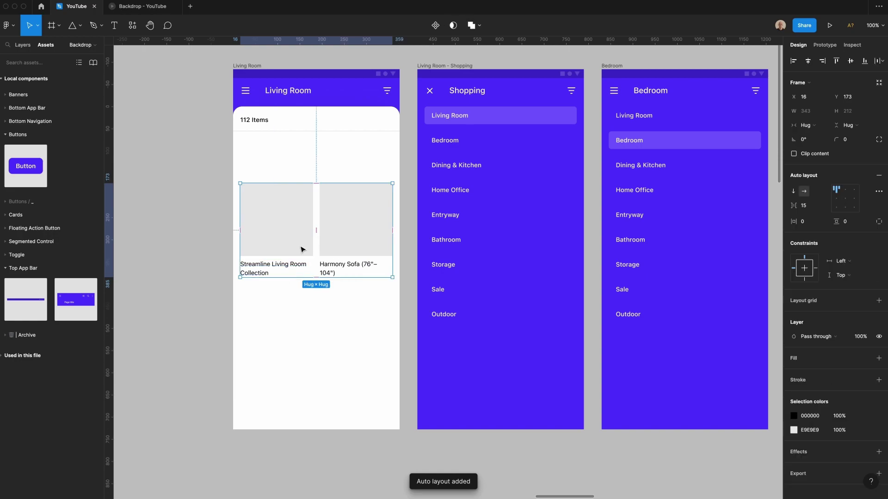
left_click(296, 251)
left_click(342, 263)
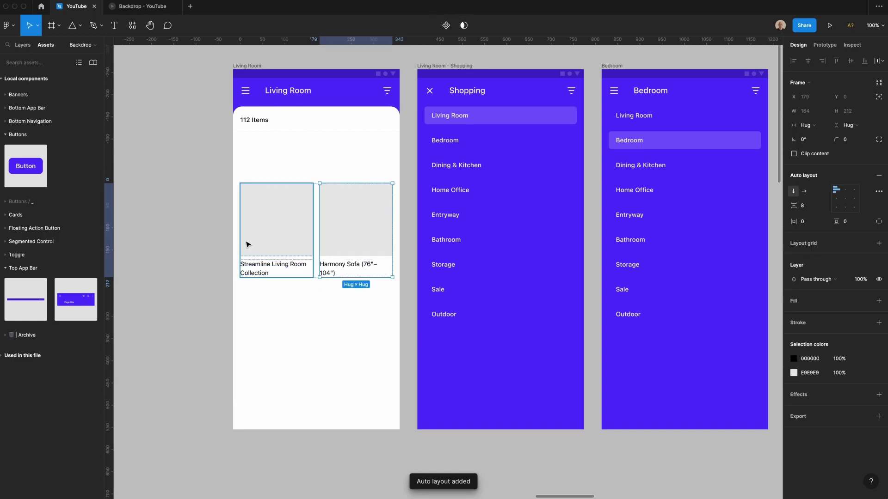
- Duplicate the product row below the original with 20 px spacing and wrap both rows in an auto layout
left_click(240, 285)
left_click(304, 230)
left_click_drag(303, 230, 291, 307)
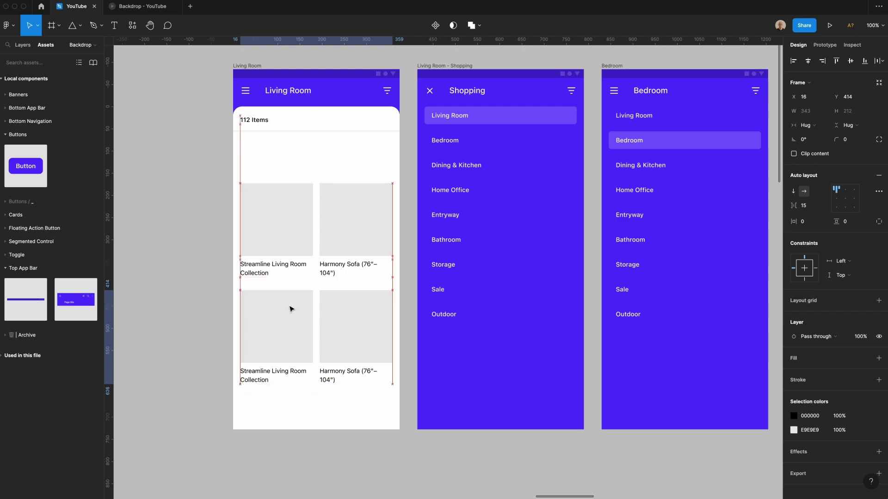
left_click(288, 262, "shift")
key("shift+a")
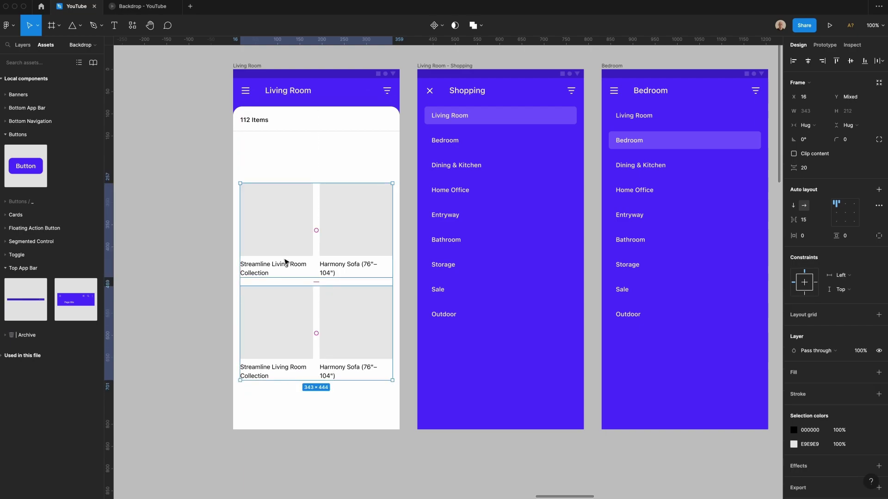
- Duplicate the product row again for a three-row grid and give the image placeholders a corner radius of 6
double_click(290, 329)
key("super+d")
key("super+d")
key("super+d")
scroll(198, 281, "down", 3)
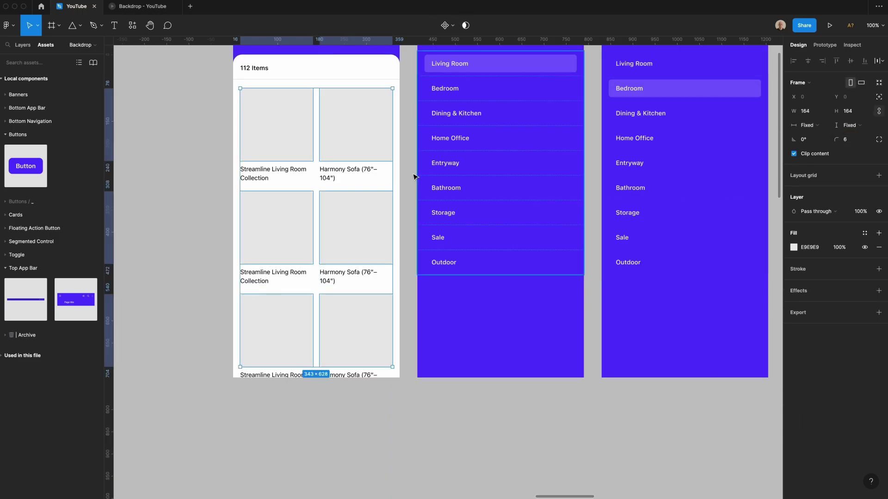
left_click(211, 241)
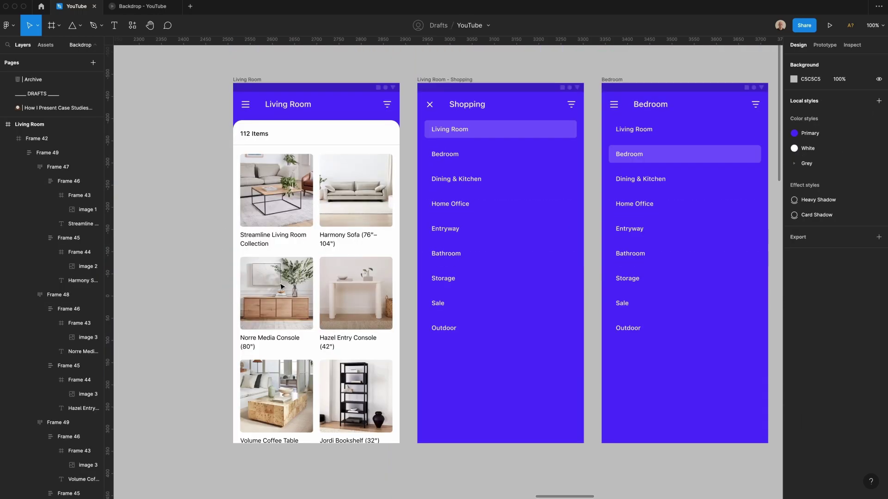
- Place the product grid in a 343 × 652 frame and set its overflow to vertical scrolling
left_click(296, 287)
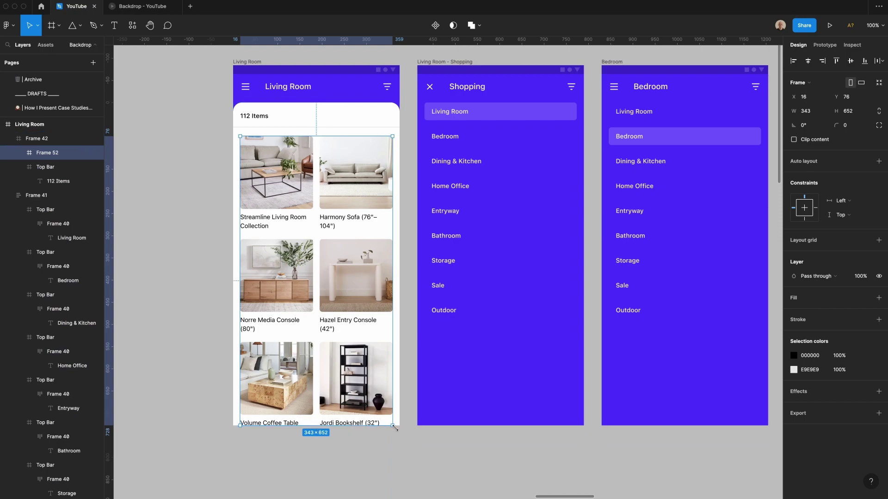
left_click(826, 44)
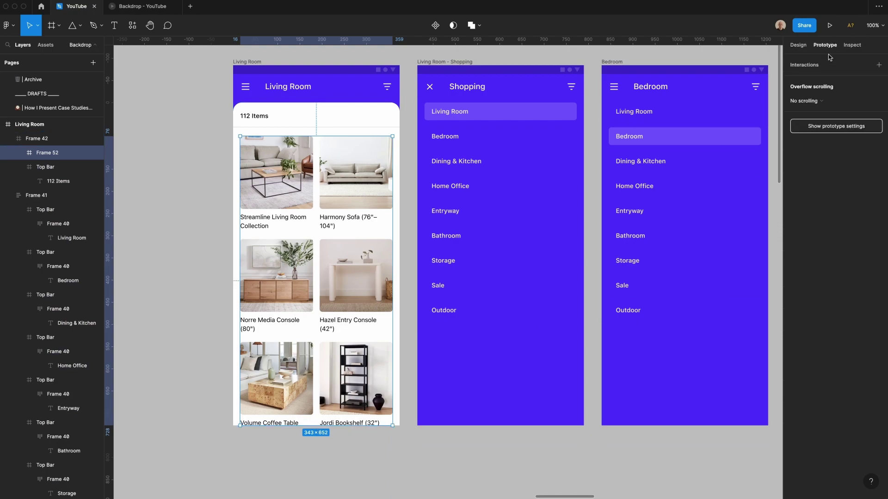
left_click(815, 105)
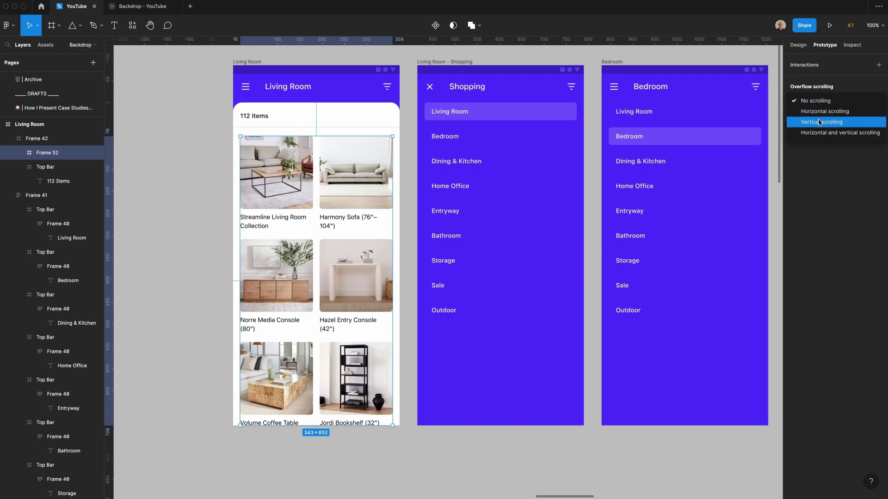
left_click(822, 122)
left_click(215, 114)
left_click(315, 339)
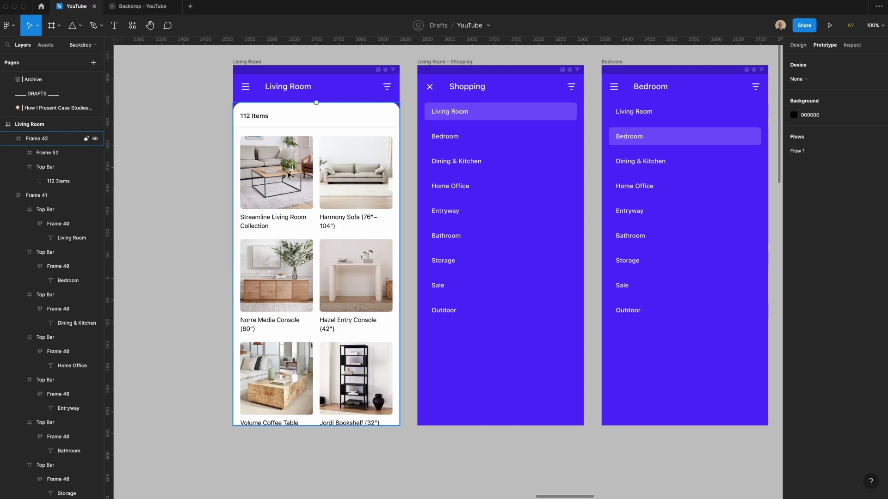
- Copy the white product panel from the Living Room screen into Living Room - Shopping and set its Y position to 580
left_click(225, 153)
key("super+z")
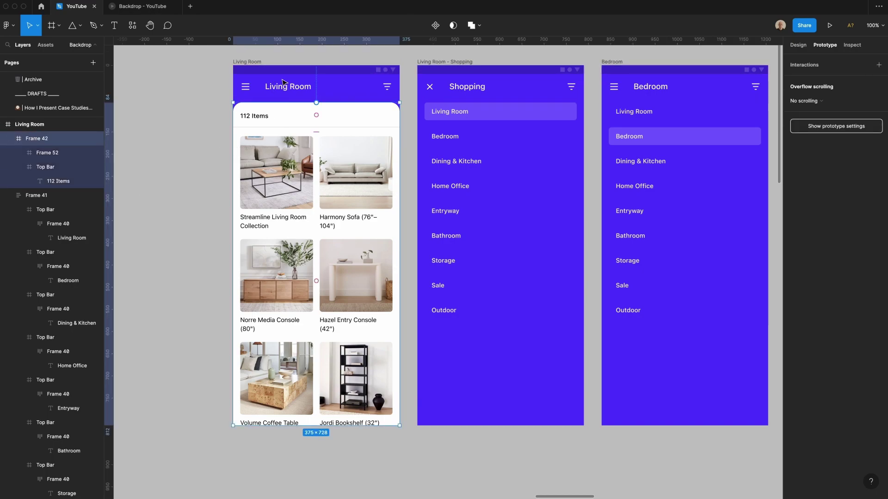
left_click(498, 157)
key("ctrl+v")
left_click(798, 45)
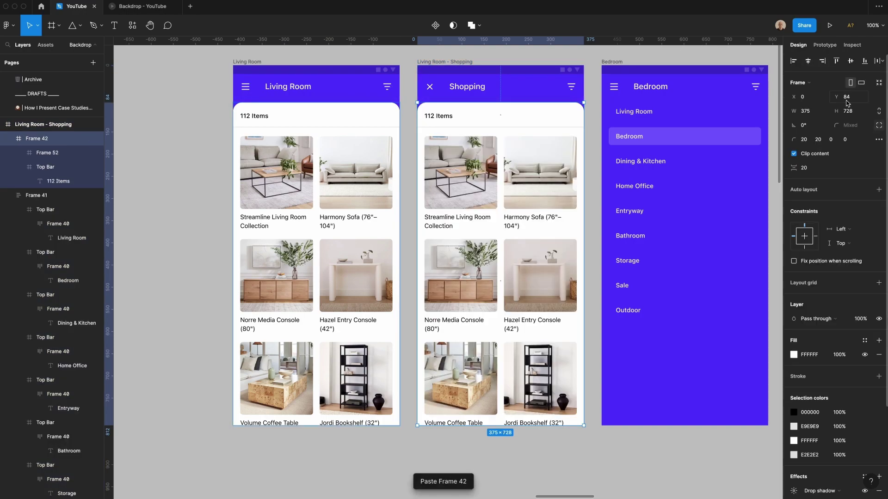
left_click(858, 98)
type("580")
key("Return")
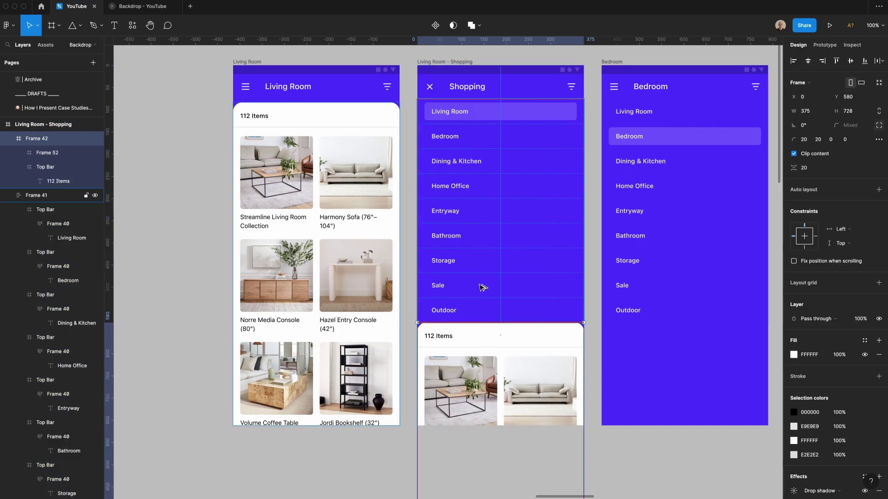
- Fill the Bedroom screen with a 186 Items product panel, using bedroom furniture from the online store
scroll(412, 333, "right", 5)
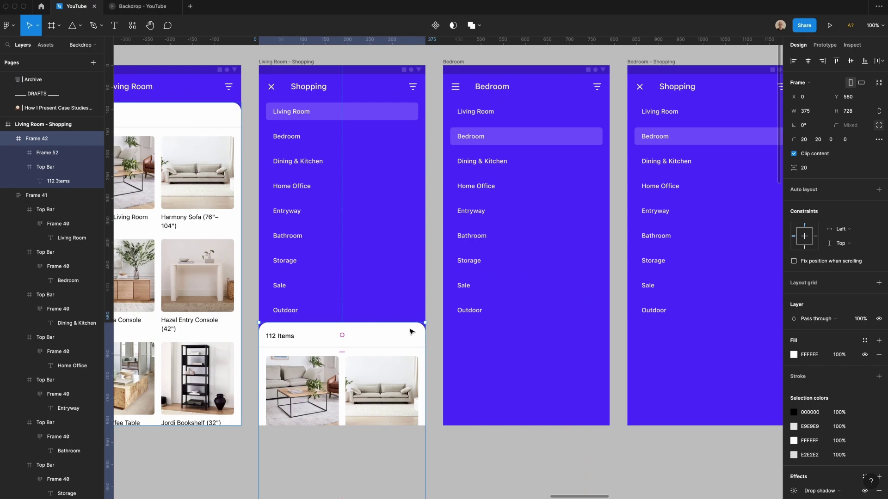
scroll(437, 75, "right", 2)
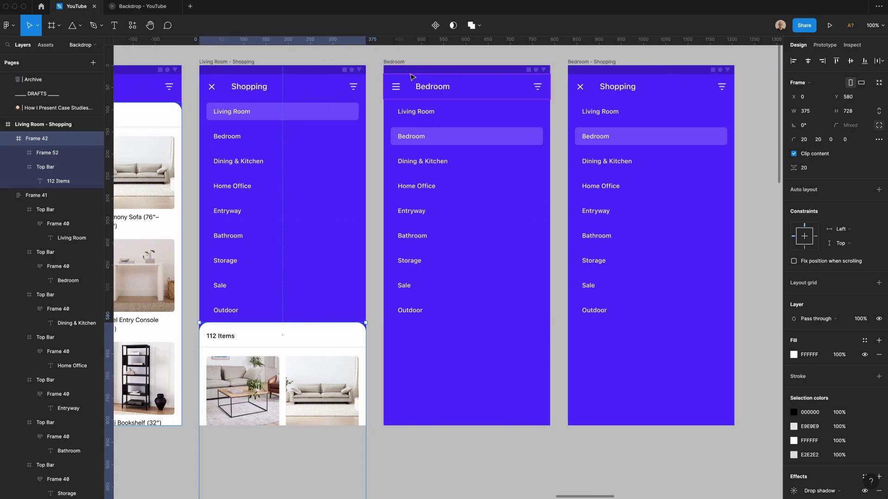
left_click(395, 63)
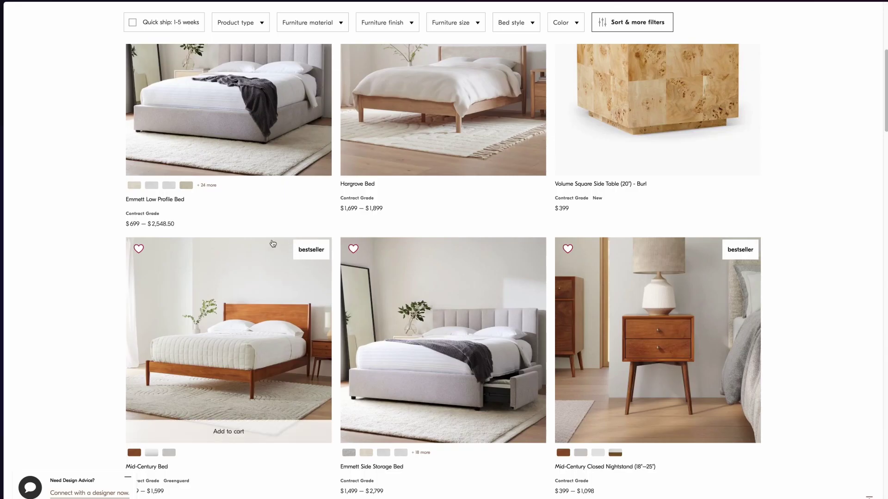
scroll(267, 247, "down", 2)
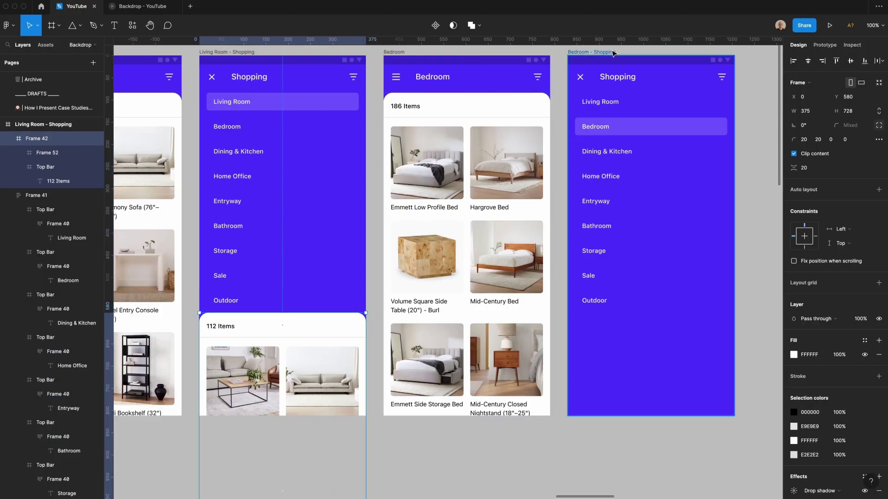
- Paste the 186 Items product panel into the Bedroom - Shopping screen and set its Y position to 580
left_click(614, 52)
key("ctrl+v")
left_click(850, 98)
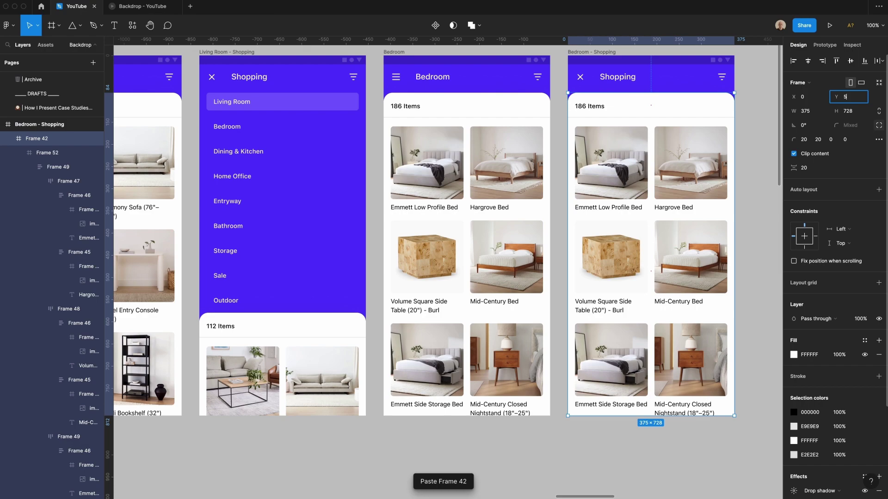
key("Return")
- Select all four app screens and move them together further left along the canvas
left_click_drag(138, 78, 765, 463)
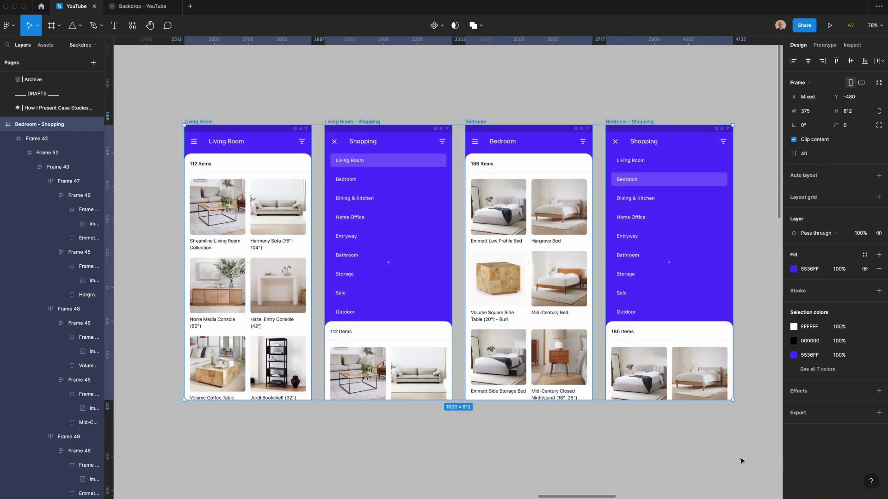
scroll(508, 341, "right", 2)
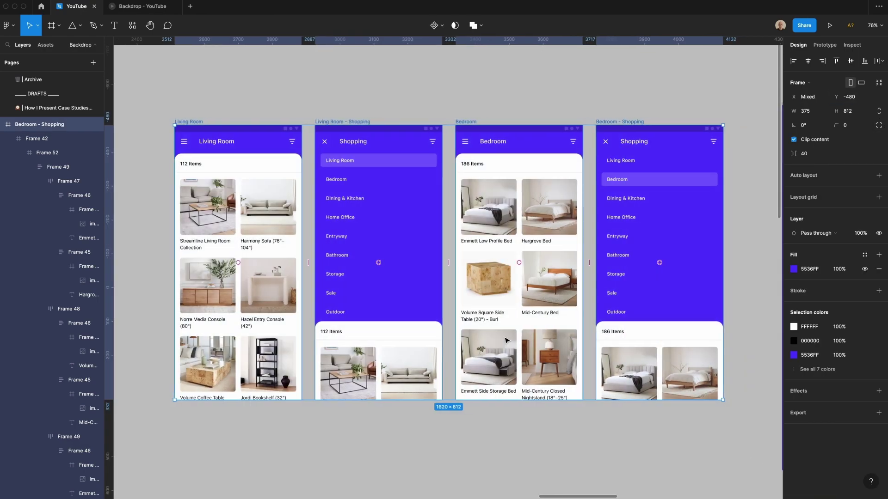
scroll(375, 339, "right", 2)
scroll(356, 341, "left", 4)
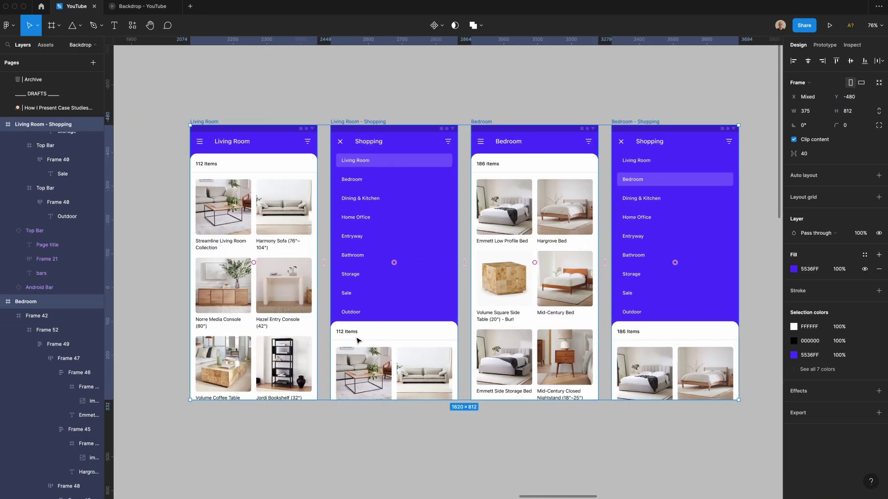
- Link the Living Room menu icon to the Living Room - Shopping screen on click, using Smart animate with Gentle easing over 800ms
left_click(306, 456)
left_click(826, 45)
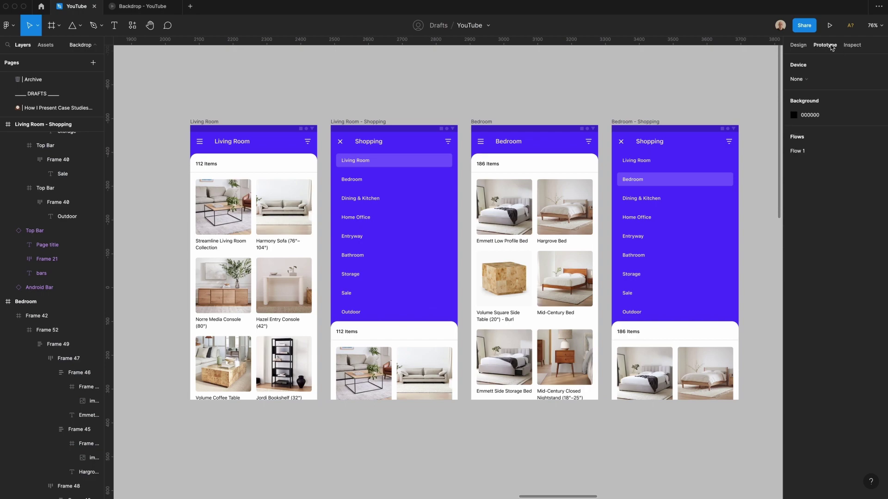
left_click(201, 142)
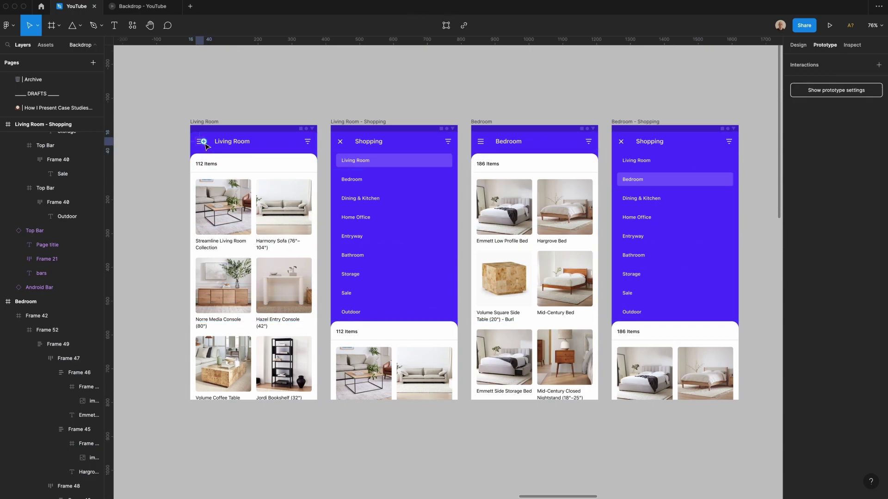
left_click_drag(204, 142, 352, 250)
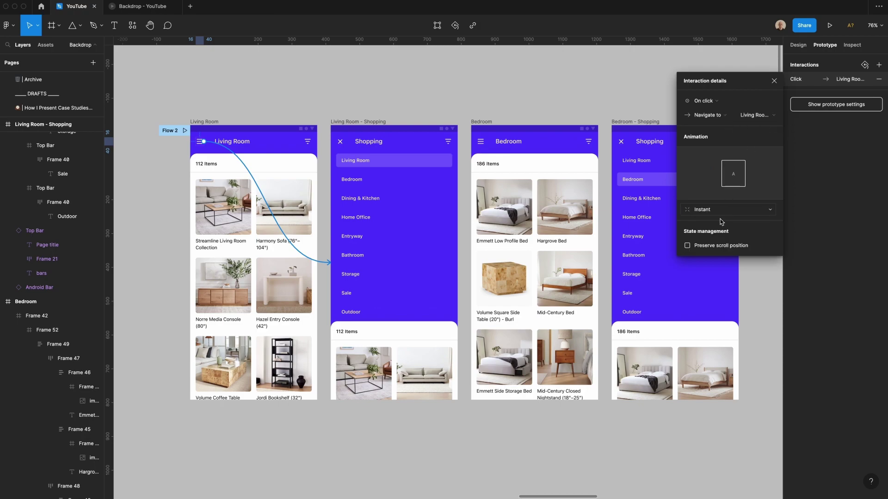
left_click(716, 214)
left_click(726, 226)
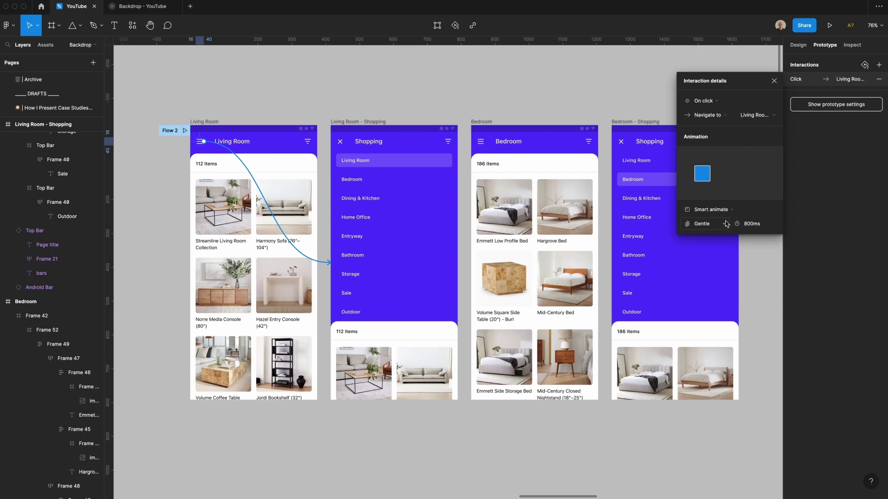
left_click(464, 189)
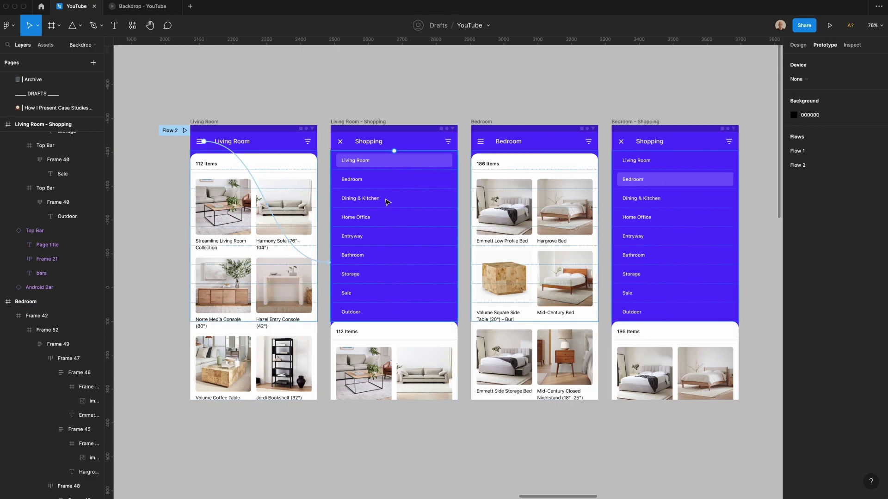
- Link the Bedroom category row in Living Room - Shopping to the Bedroom screen on click with Smart animate
double_click(355, 181)
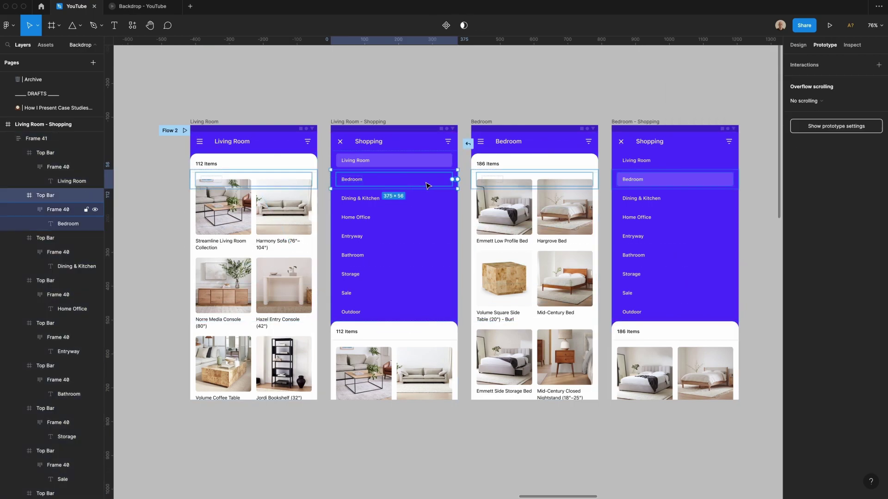
left_click_drag(458, 179, 532, 259)
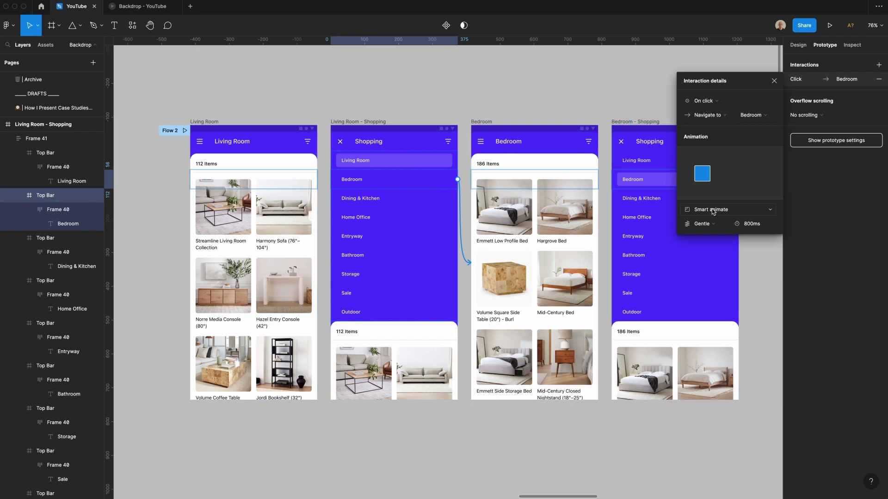
left_click(768, 252)
- Link the close icon in Living Room - Shopping back to the Living Room screen with Smart animate
left_click(342, 142, "super")
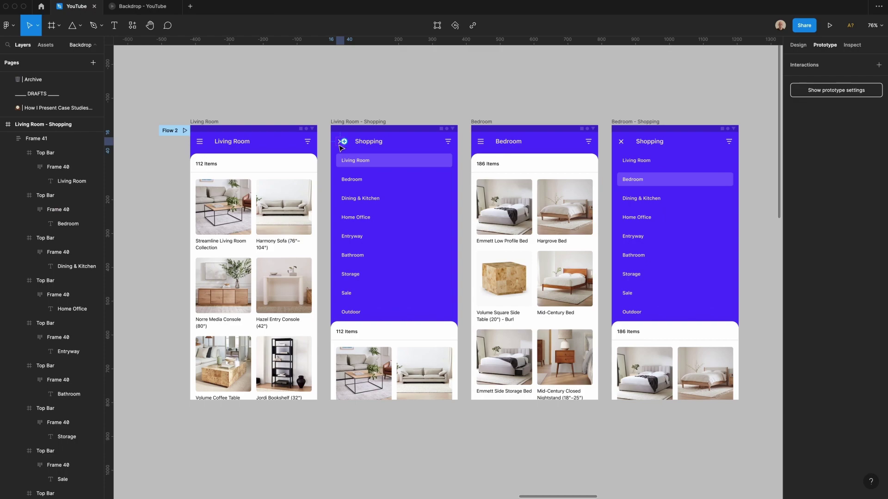
left_click_drag(344, 142, 307, 169)
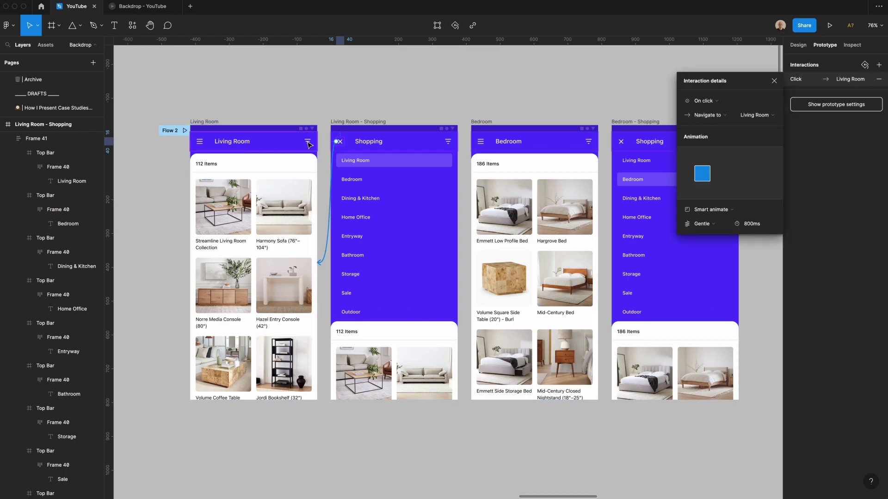
key("Escape")
- Link the close icon in Bedroom - Shopping back to the Bedroom screen
left_click(621, 141)
left_click_drag(617, 141, 577, 203)
left_click(572, 98)
- Link the Living Room category row in Bedroom - Shopping to the Living Room screen
left_click(647, 183, "super")
left_click(647, 157)
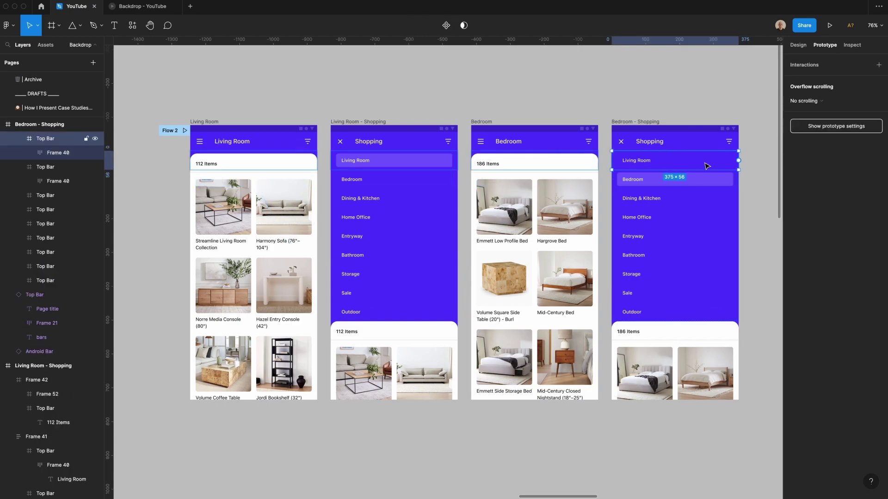
left_click_drag(738, 161, 291, 245)
left_click(310, 85)
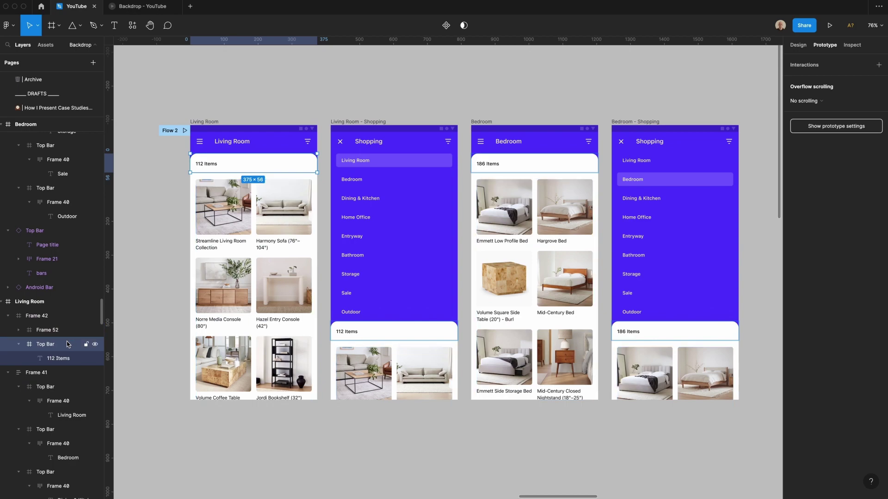
- Reorder the layers so the item-count header bar sits above the product list frame in each screen's white panel
left_click_drag(67, 344, 64, 323)
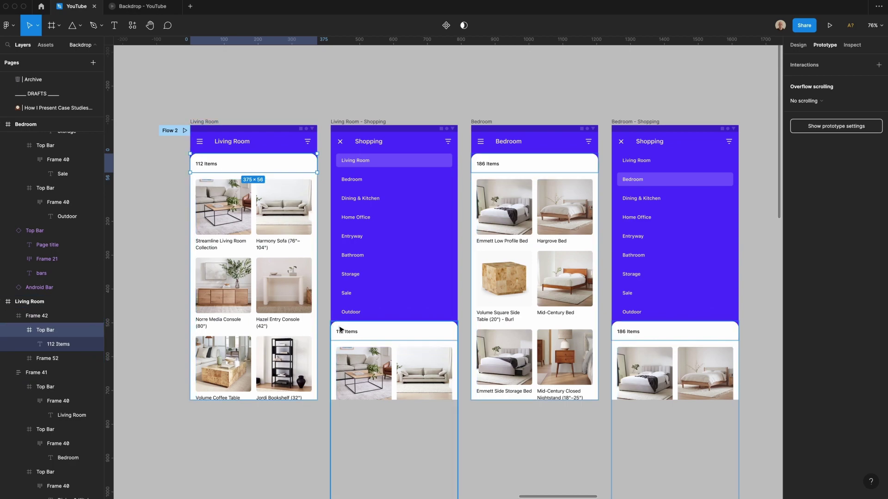
left_click(340, 329)
double_click(361, 329)
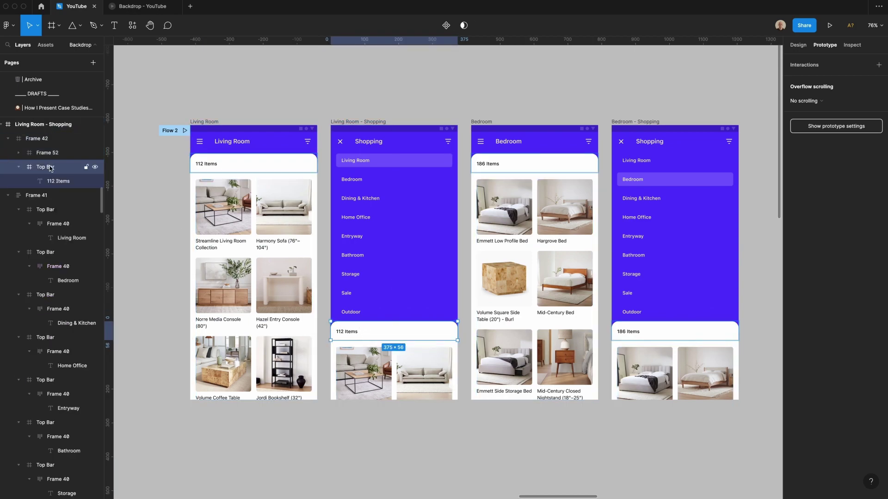
left_click_drag(50, 169, 47, 151)
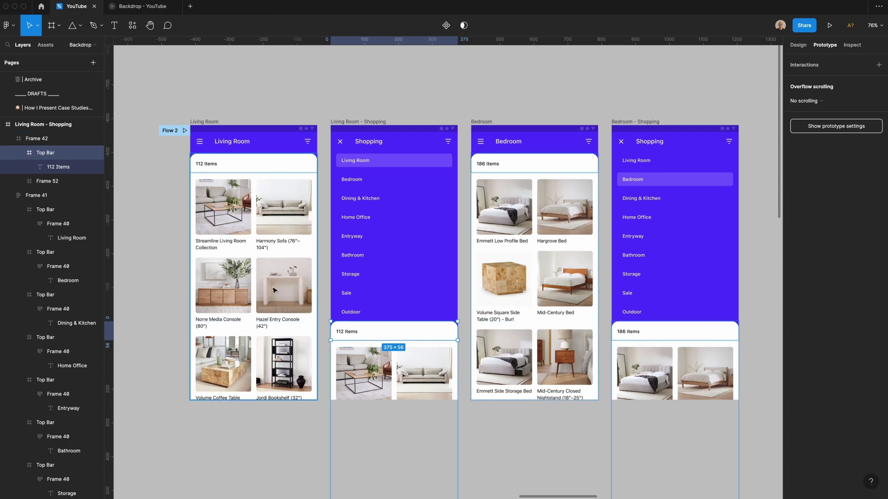
double_click(512, 165)
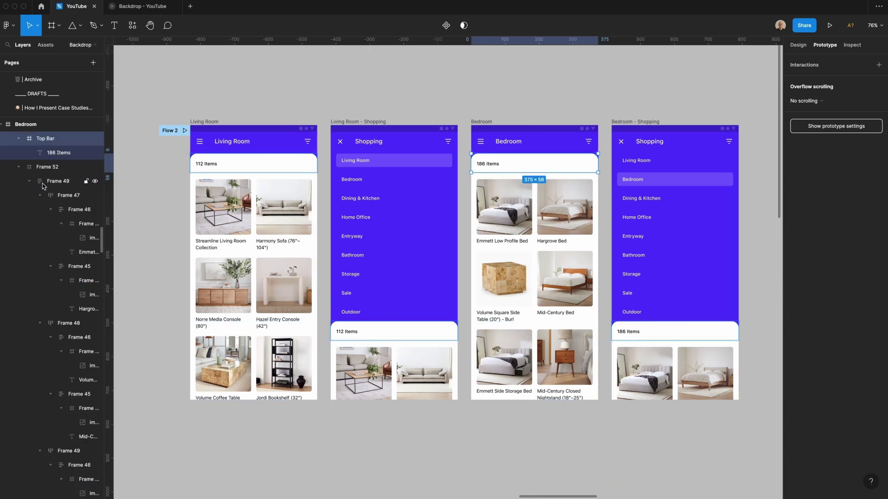
double_click(659, 334)
- Test the Backdrop prototype by scrolling the Living Room products and switching between Living Room and Bedroom through the Shopping menus
key("ctrl+Tab")
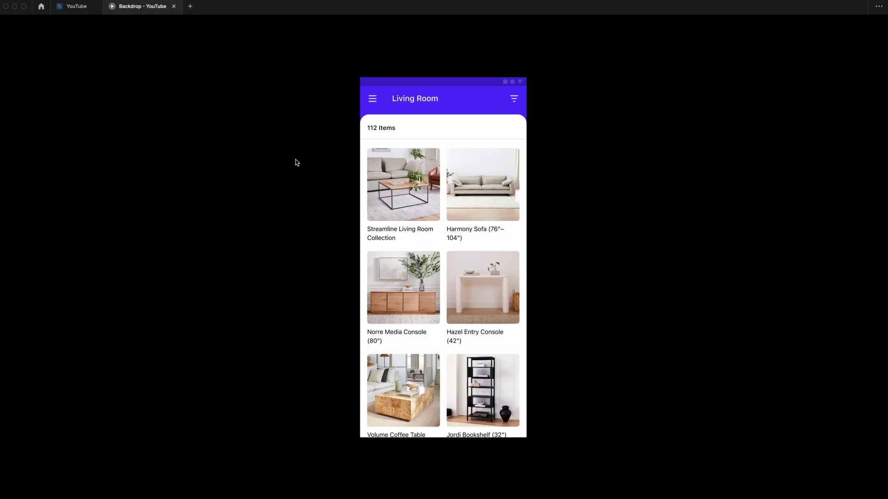
scroll(421, 302, "down", 5)
scroll(421, 303, "up", 5)
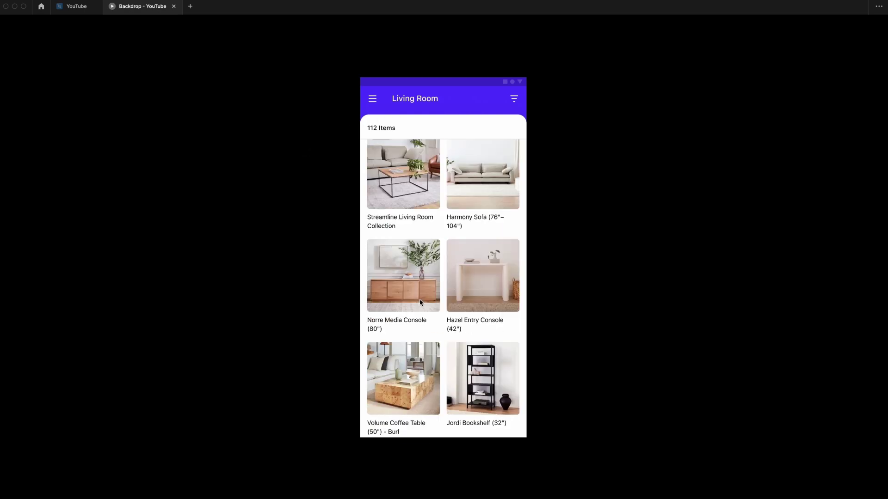
left_click(371, 100)
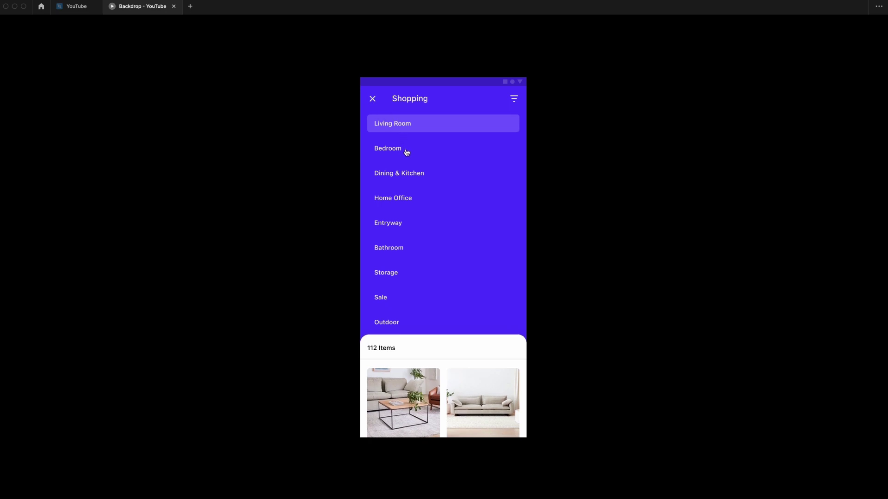
left_click(406, 150)
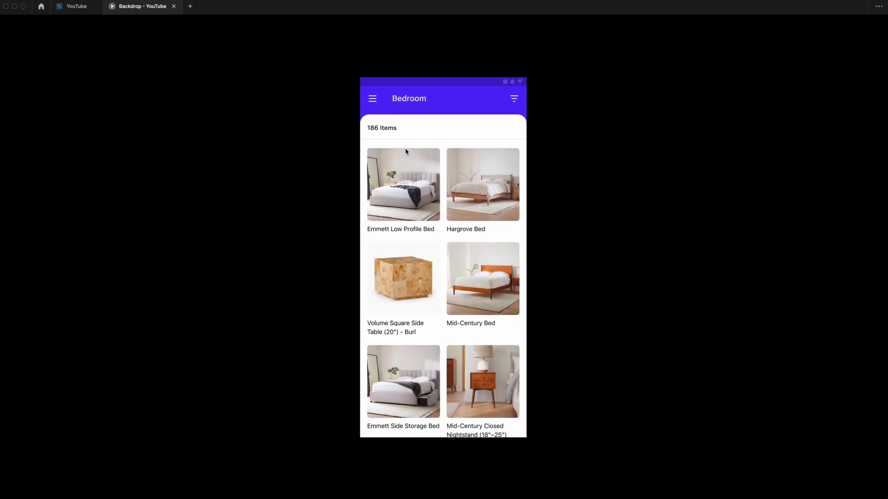
left_click(370, 99)
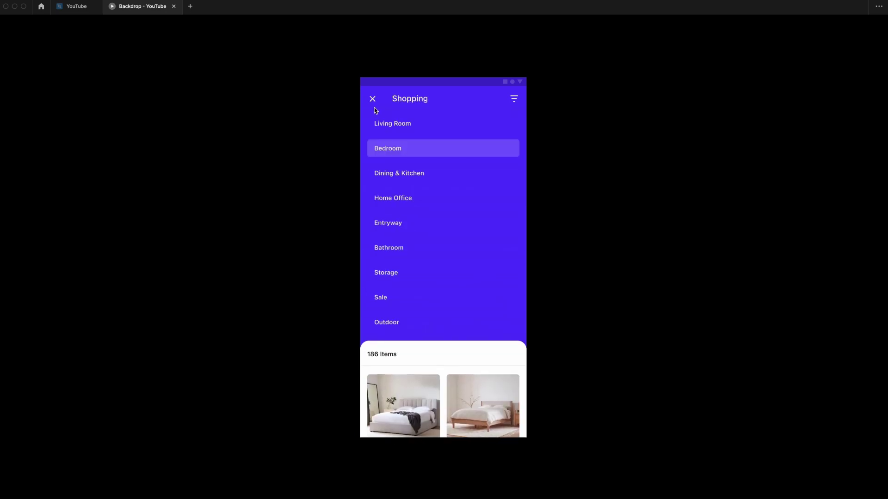
left_click(386, 129)
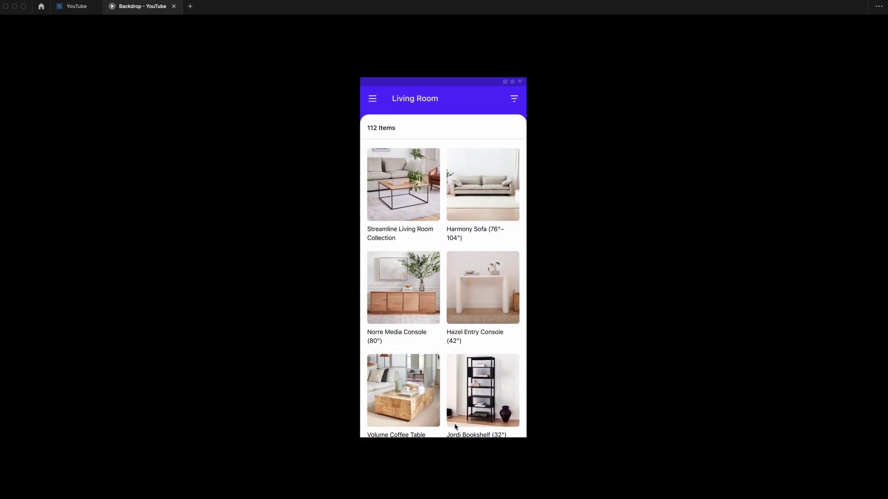
left_click(376, 100)
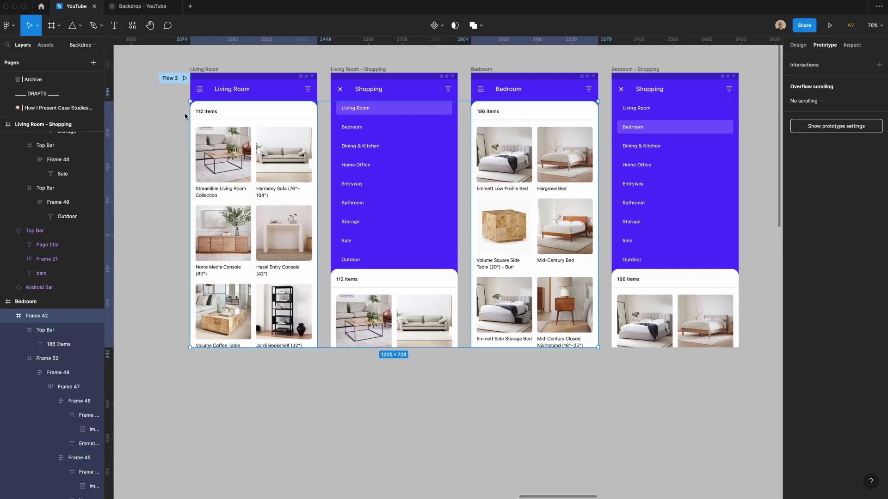
- Slightly increase the height of the white product panels on Living Room, Bedroom and both Shopping screens
scroll(185, 116, "up", 1)
left_click(174, 156)
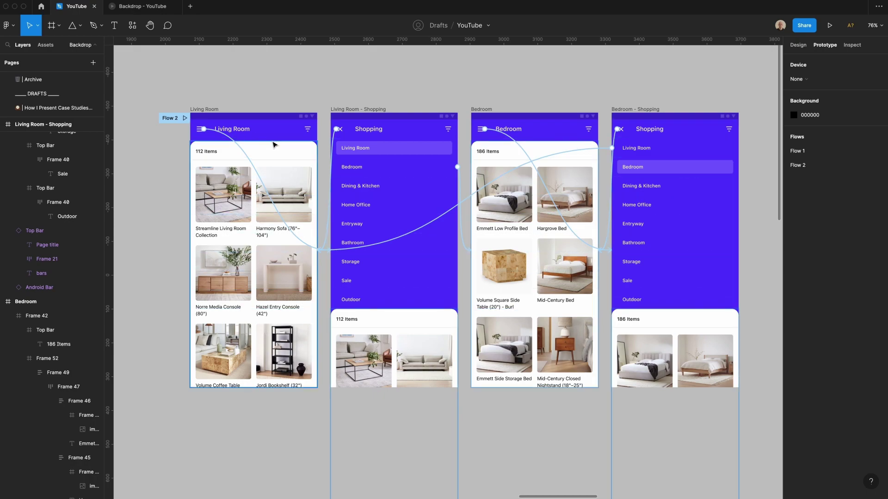
left_click(212, 225)
left_click(533, 330, "shift")
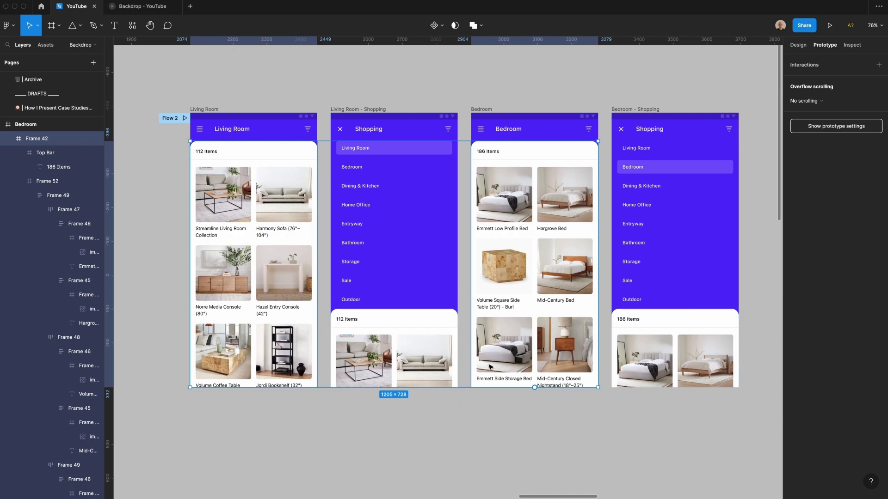
left_click(798, 45)
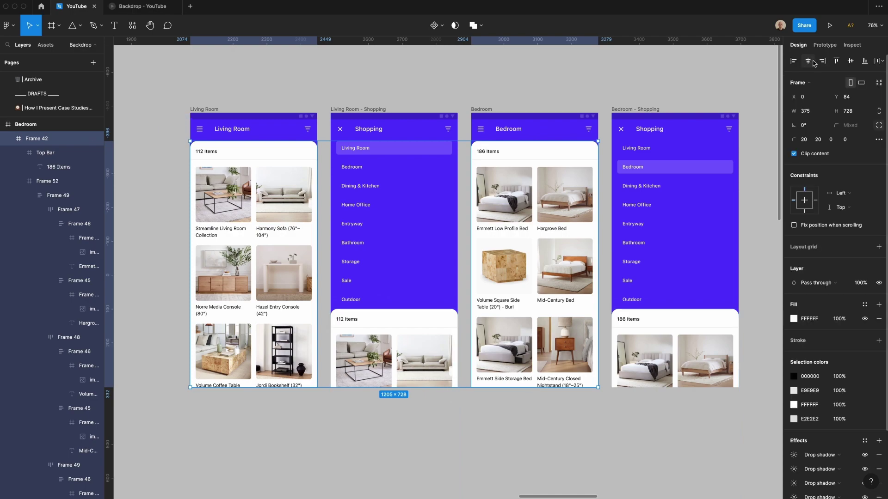
left_click(852, 112)
left_click(382, 348)
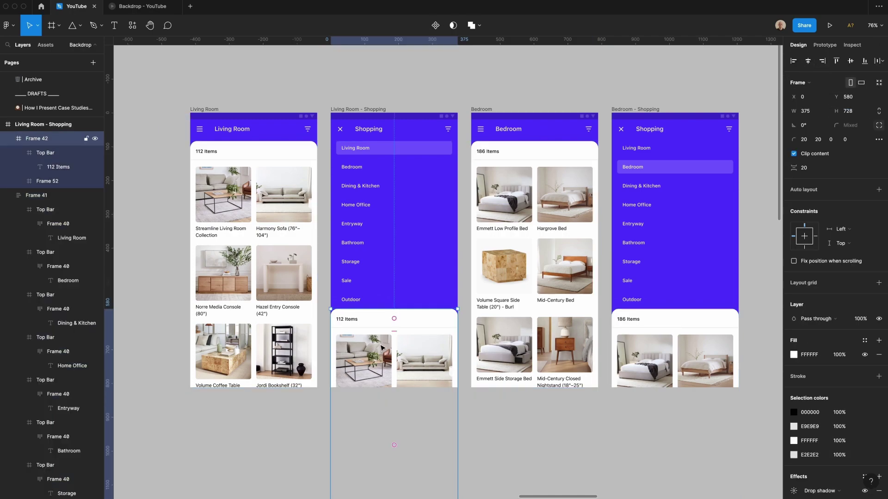
left_click(728, 355, "shift")
left_click(858, 116)
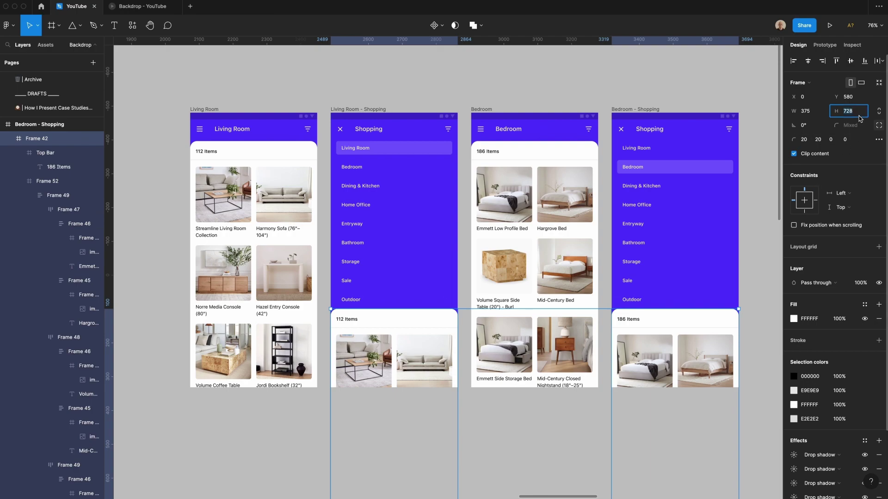
key("shift+Up")
key("shift+Up")
left_click(719, 89)
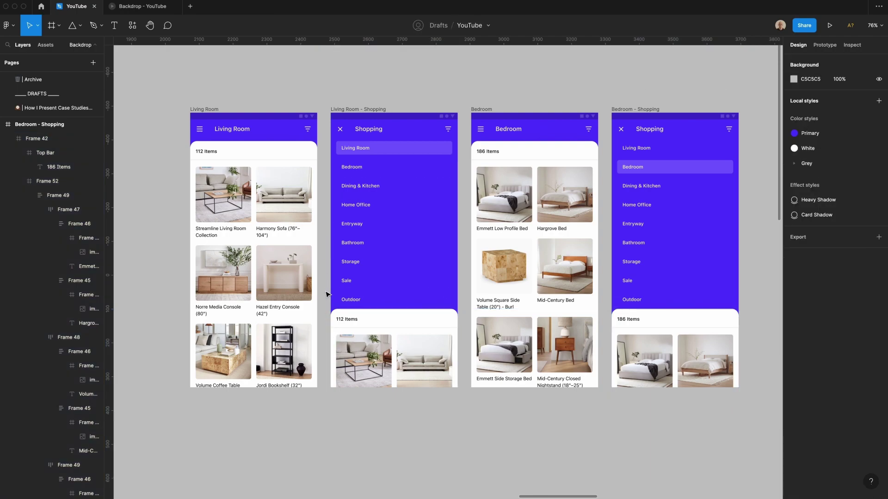
- Recheck the Backdrop prototype's product scrolling and the panel animation when opening the Shopping menu and choosing Bedroom
left_click(158, 6)
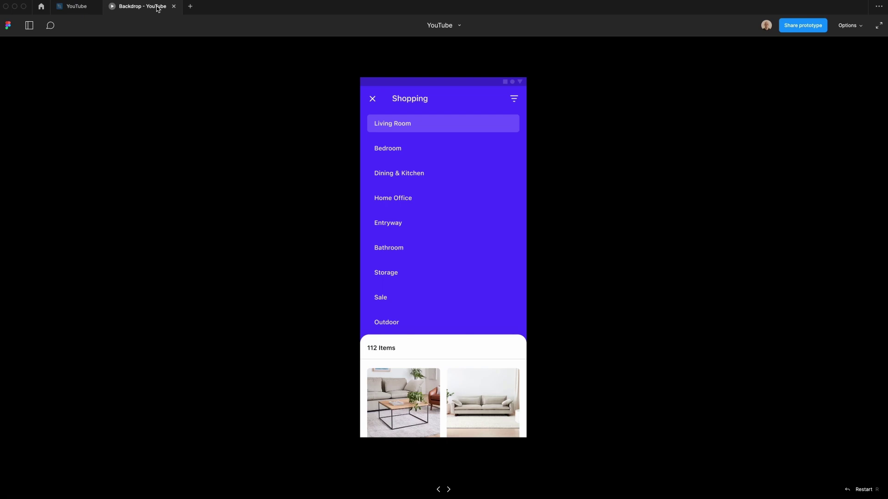
scroll(428, 226, "down", 5)
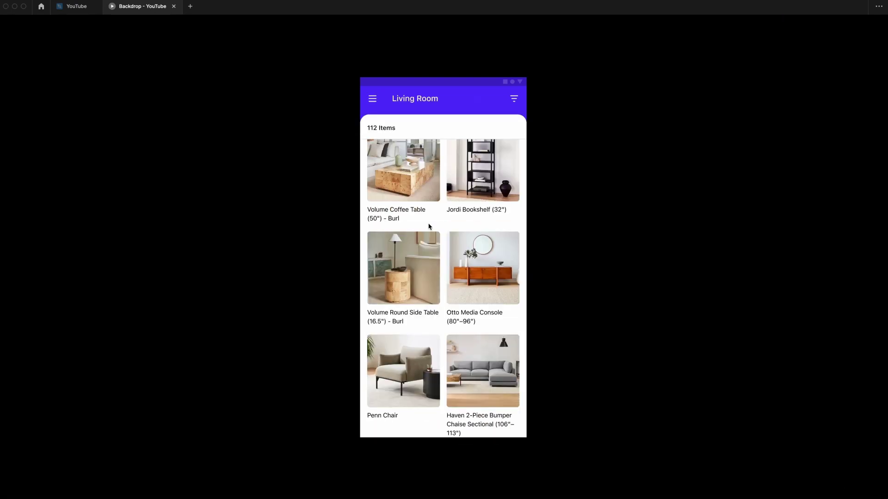
scroll(428, 226, "up", 5)
left_click(372, 98)
left_click(415, 152)
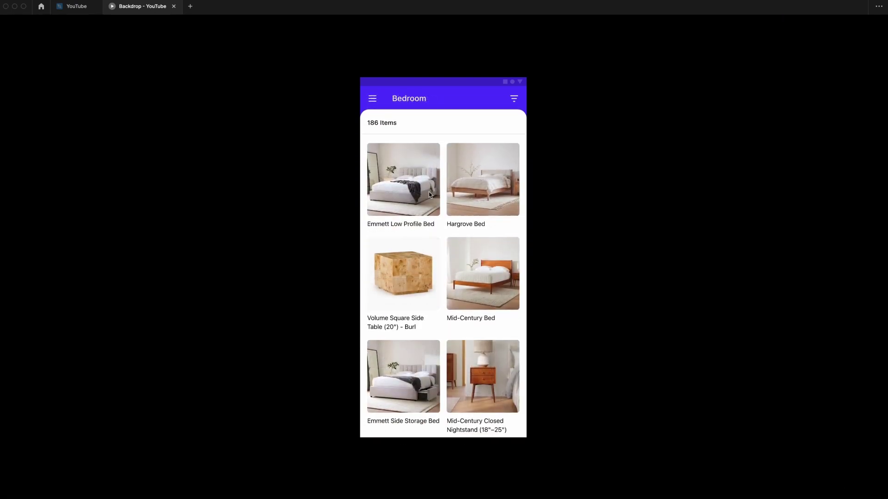
left_click(378, 99)
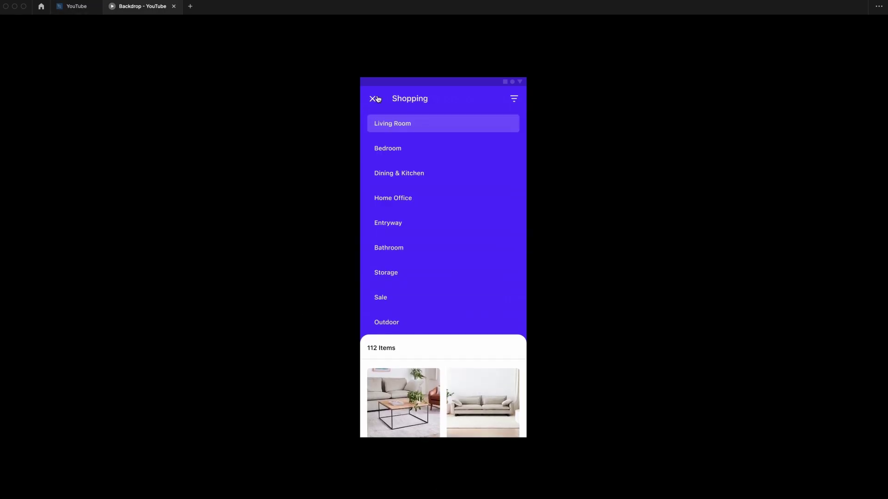
left_click(403, 148)
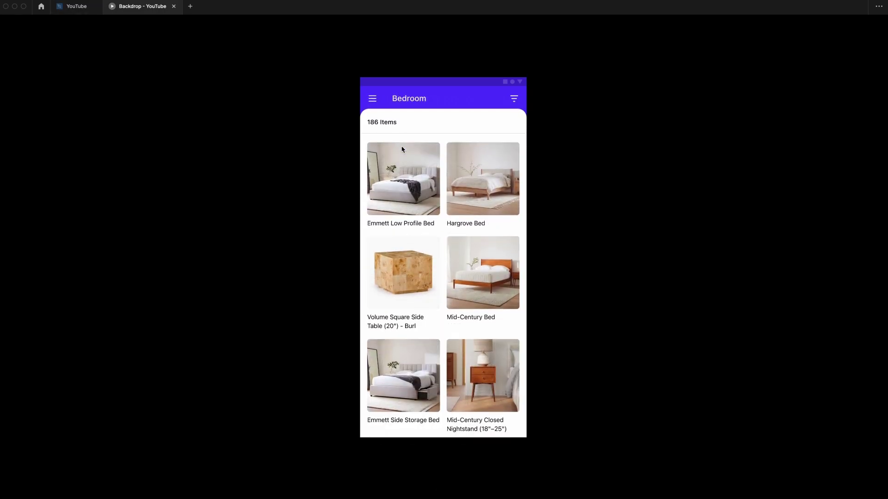
left_click(374, 102)
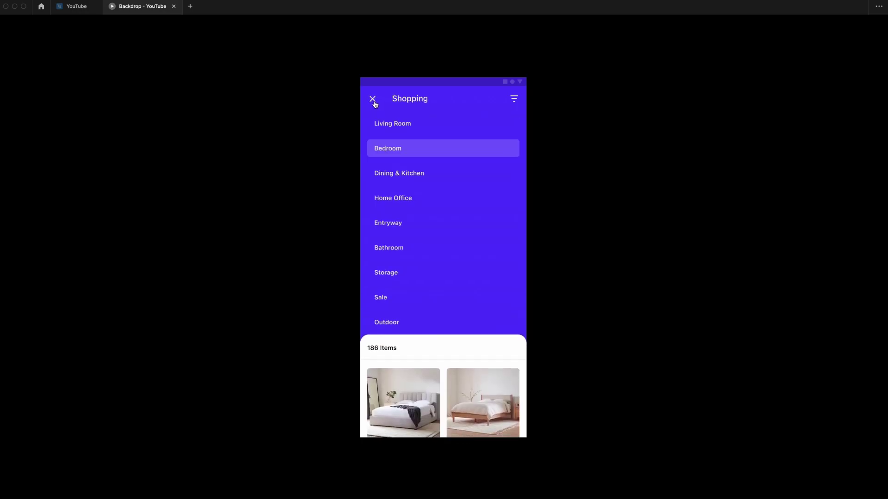